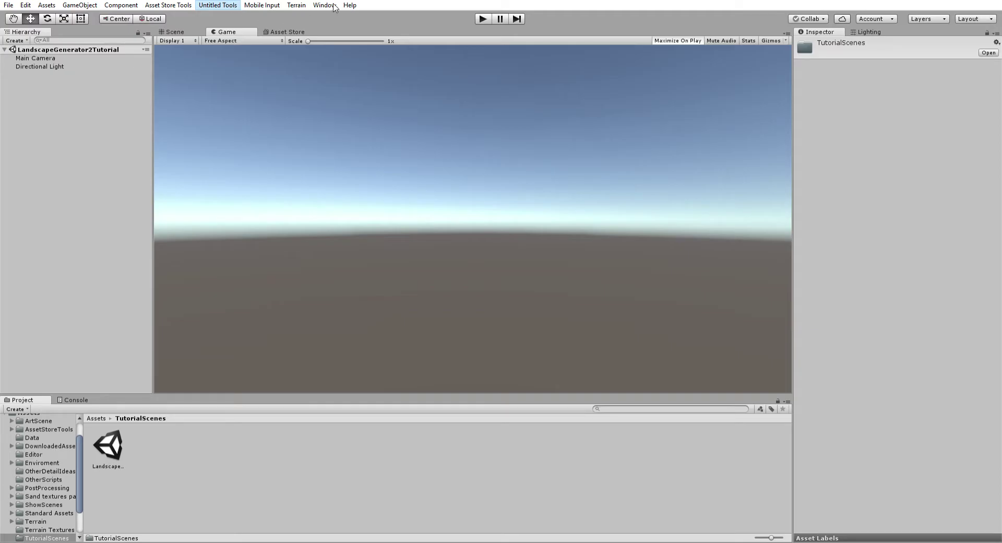
- Add a Landscape Generator object to the scene and briefly open its General Settings and Terrain Settings groups
{"action": "key", "text": "Return"}
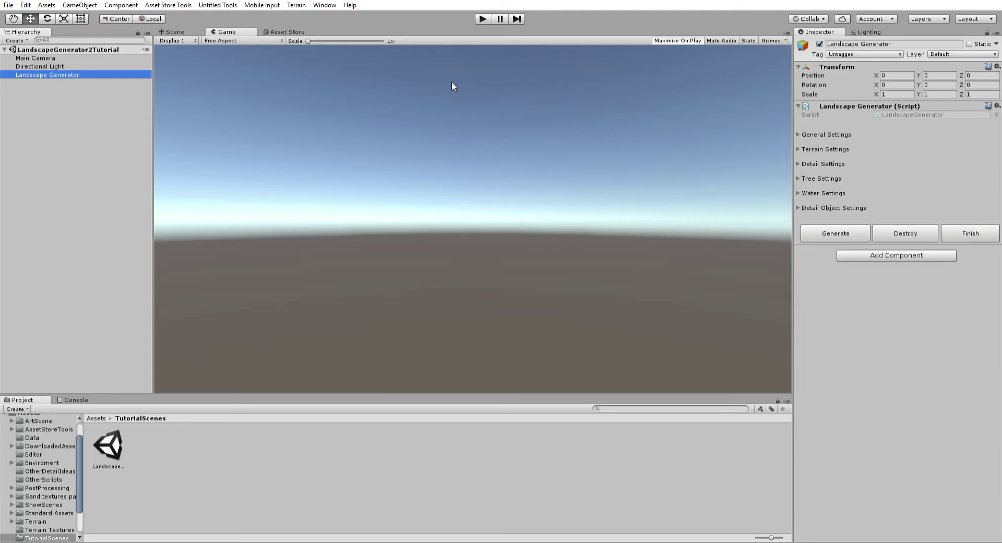
{"action": "left_click", "coordinate": [823, 133]}
{"action": "left_click", "coordinate": [825, 134]}
{"action": "left_click", "coordinate": [822, 148]}
{"action": "left_click", "coordinate": [822, 149]}
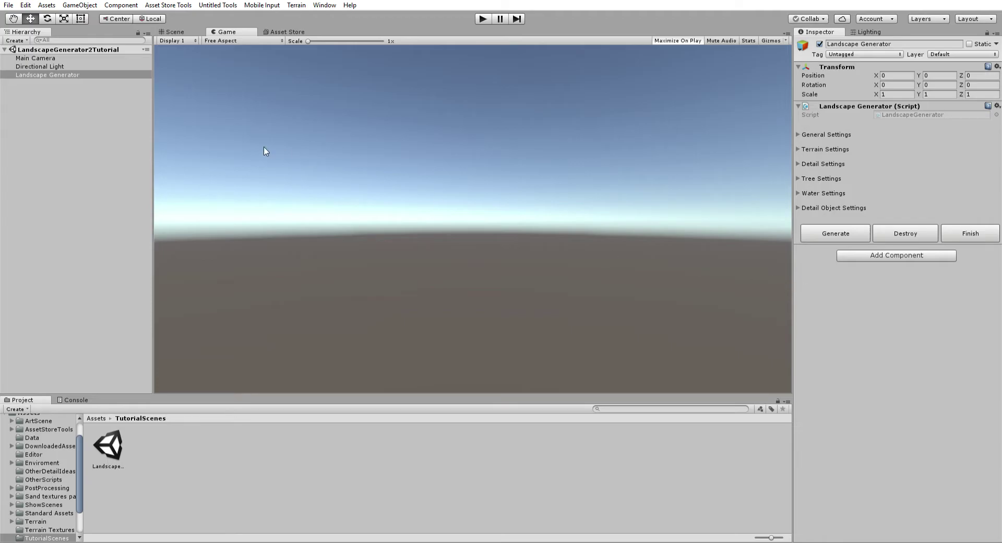
- Create an empty game object with the Landscape Generator script attached, and delete that object
{"action": "left_click", "coordinate": [69, 115]}
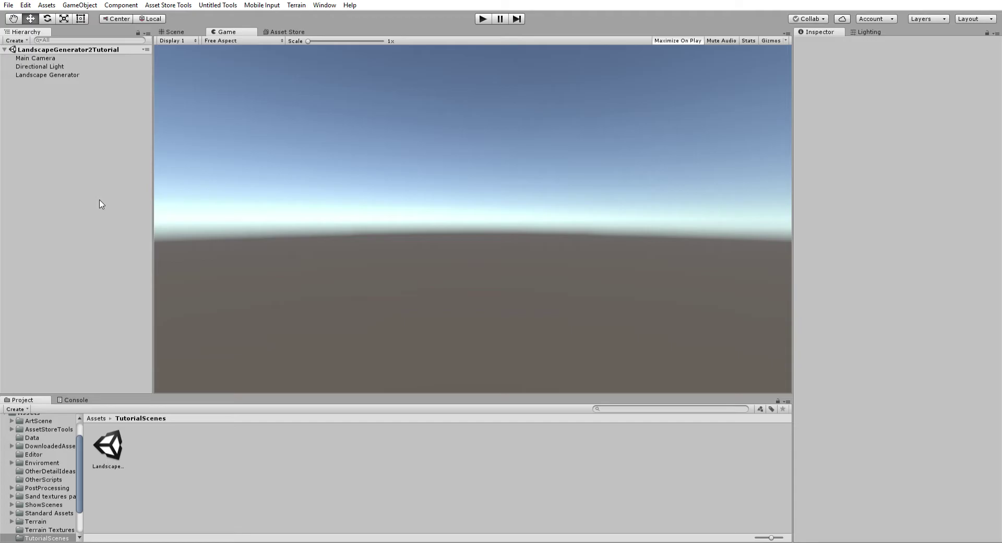
{"action": "key", "text": "ctrl+shift+n"}
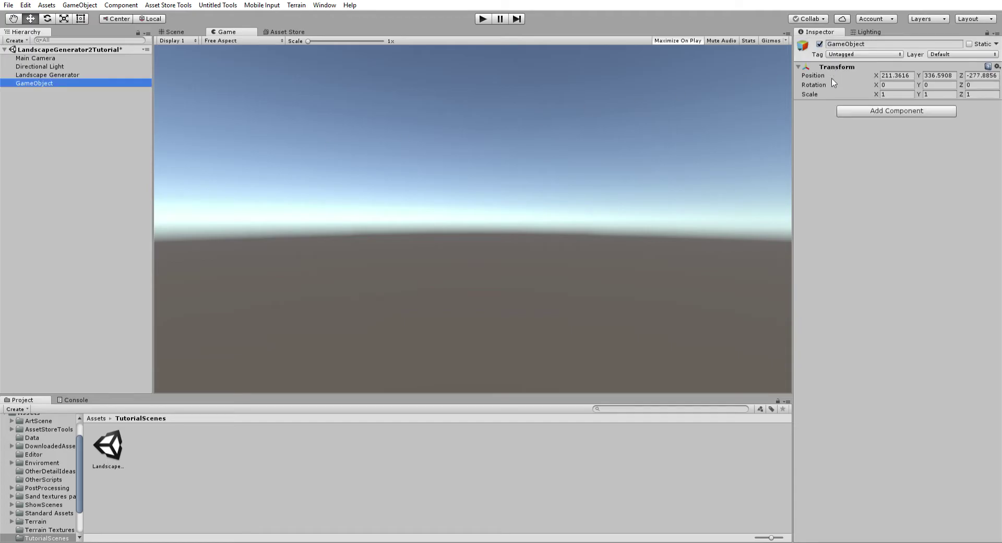
{"action": "left_click", "coordinate": [879, 111]}
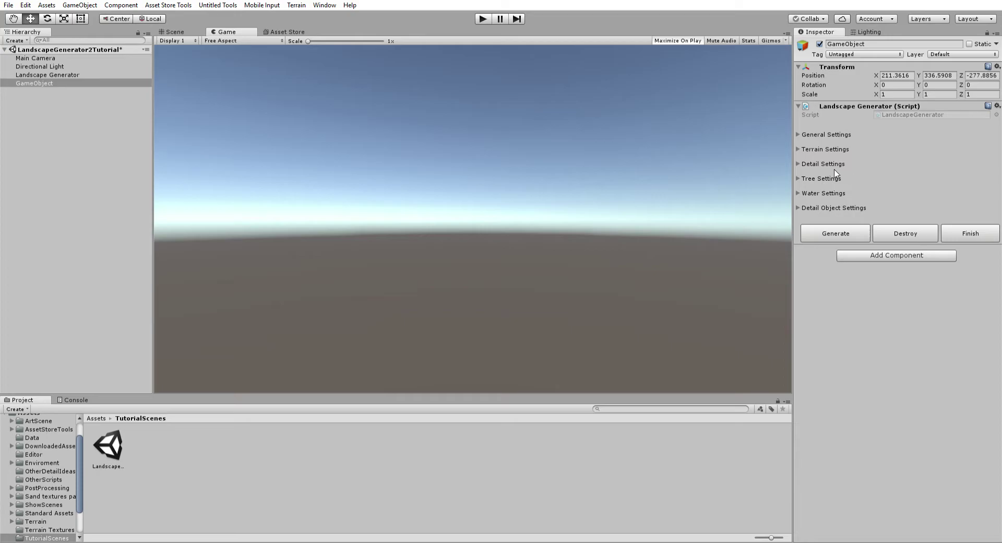
{"action": "left_click", "coordinate": [64, 83]}
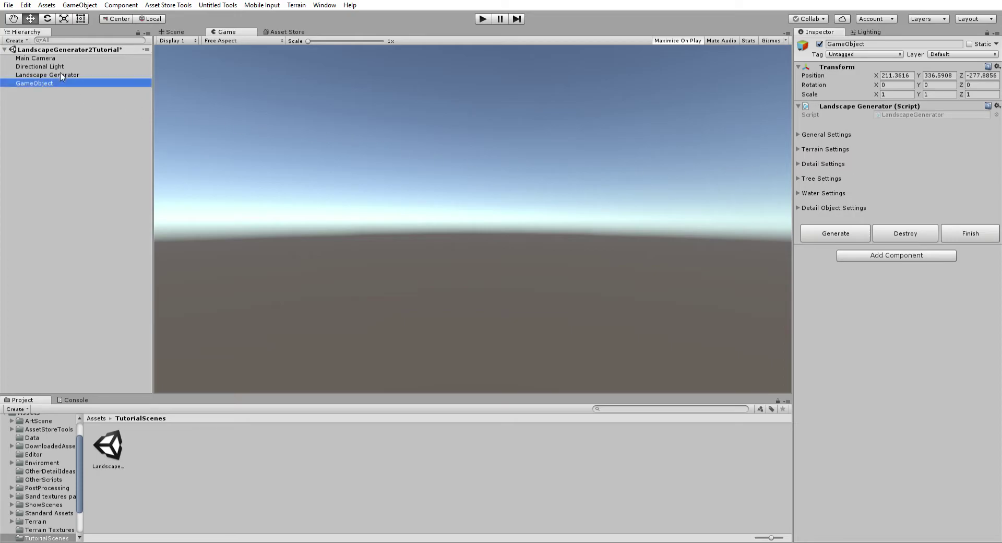
{"action": "key", "text": "Delete"}
- Select the Landscape Generator object and review its General Settings, Terrain Settings and nested Procedural Settings
{"action": "left_click", "coordinate": [60, 75]}
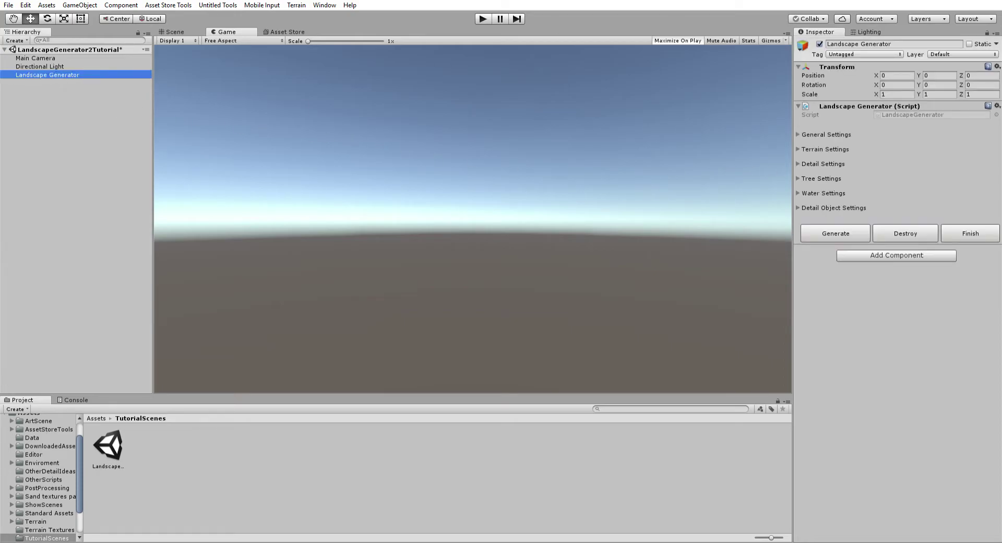
{"action": "left_click", "coordinate": [798, 133]}
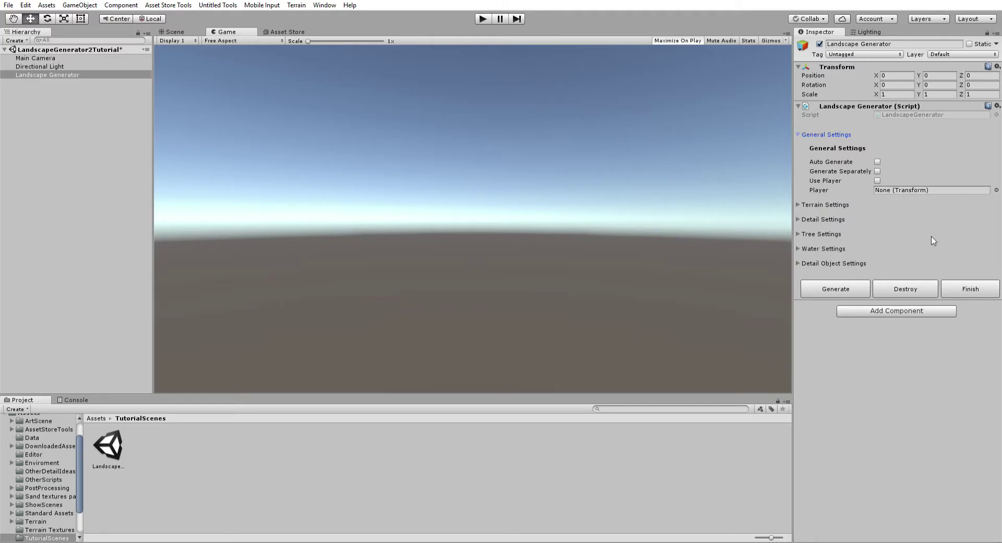
{"action": "left_click", "coordinate": [798, 204]}
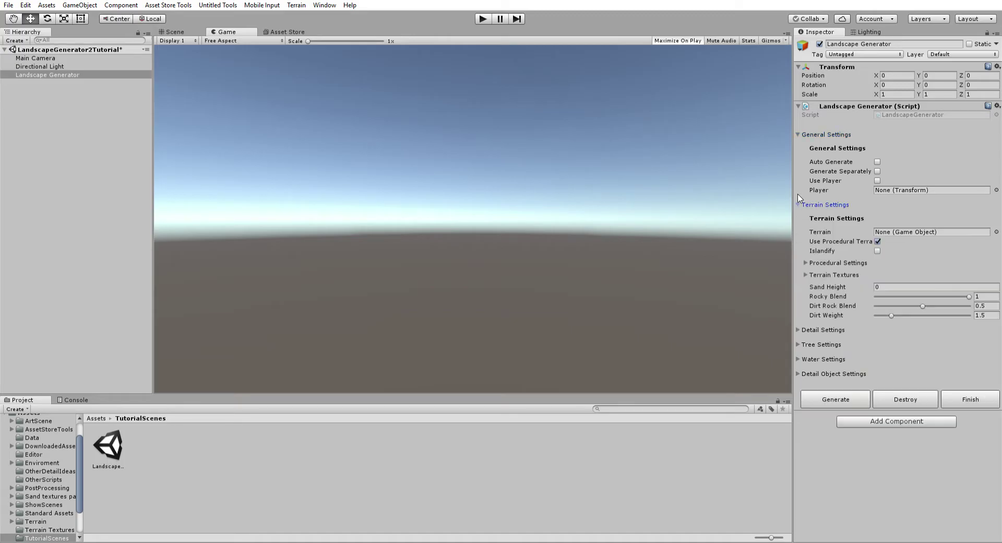
{"action": "left_click", "coordinate": [806, 261]}
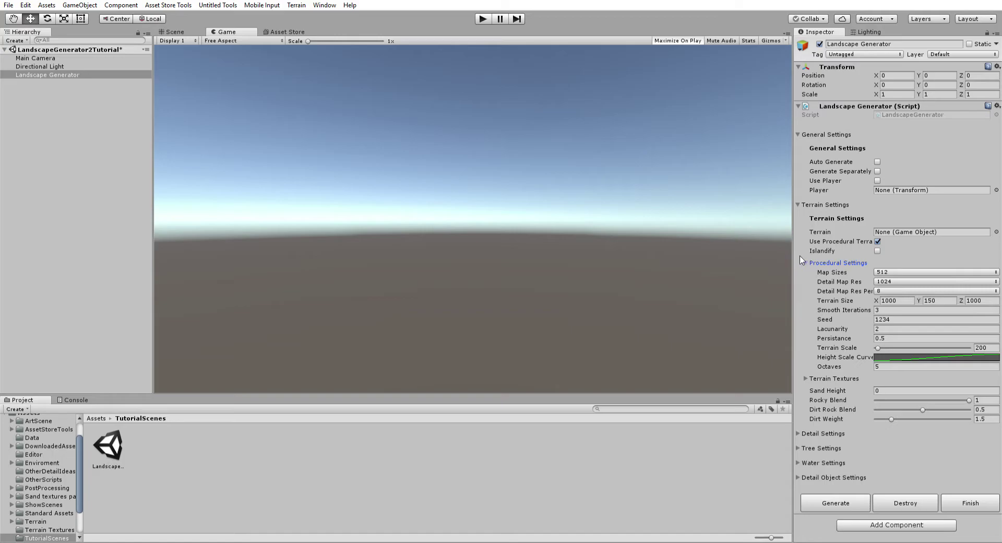
{"action": "left_click", "coordinate": [806, 262]}
{"action": "left_click", "coordinate": [799, 203]}
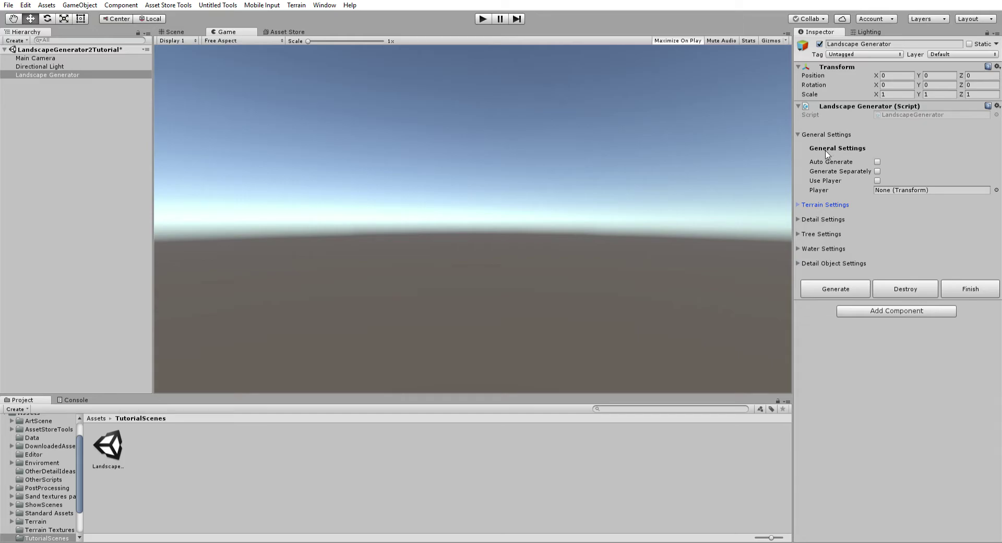
- Toggle Auto Generate and Generate Separately on and off to compare the generation options they offer
{"action": "left_click", "coordinate": [877, 161]}
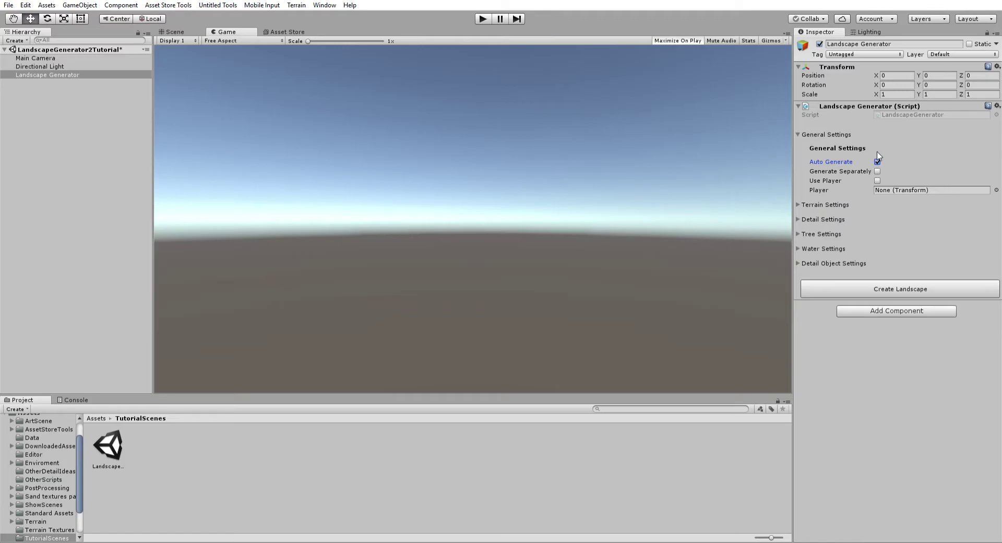
{"action": "left_click", "coordinate": [877, 160]}
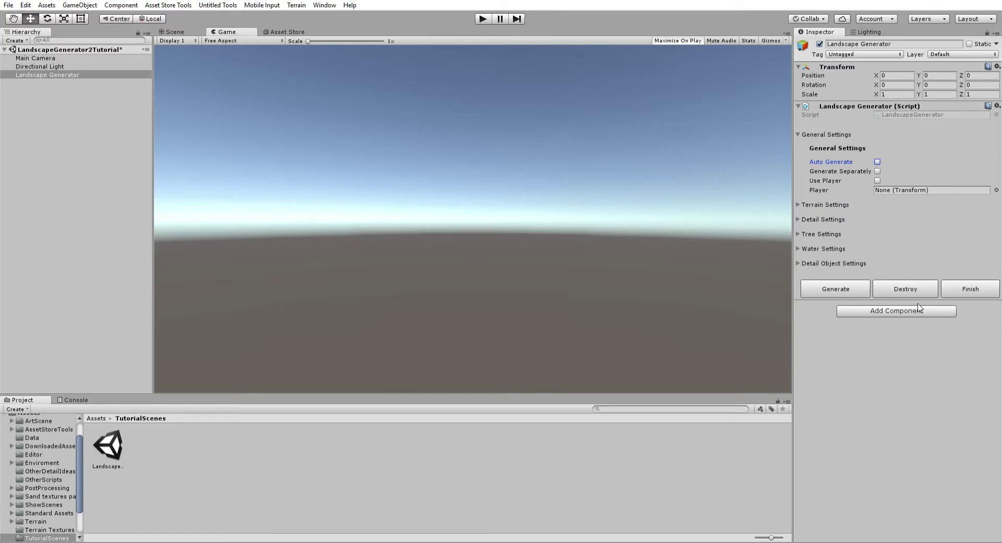
{"action": "left_click", "coordinate": [877, 161]}
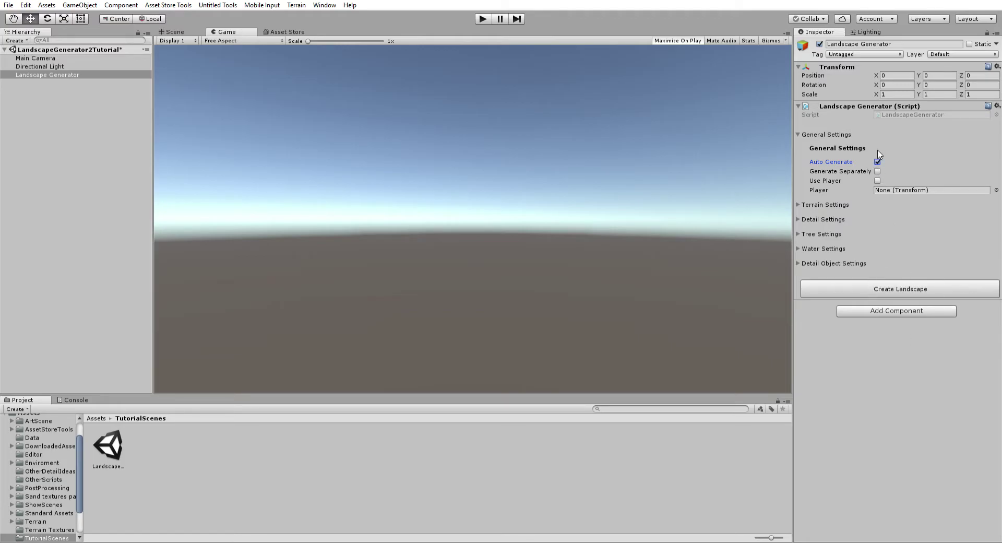
{"action": "left_click", "coordinate": [877, 161]}
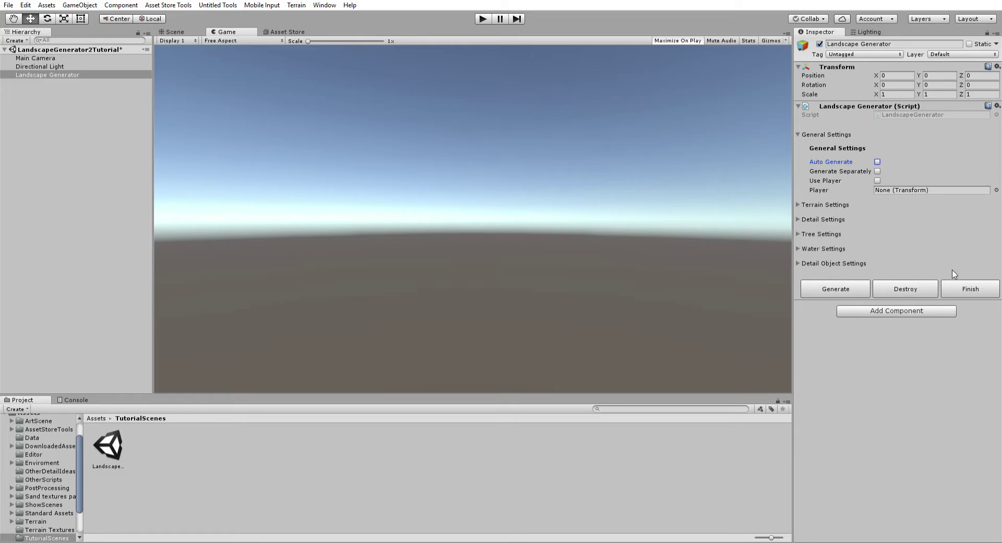
{"action": "left_click", "coordinate": [877, 161]}
{"action": "left_click", "coordinate": [877, 162]}
{"action": "left_click", "coordinate": [878, 171]}
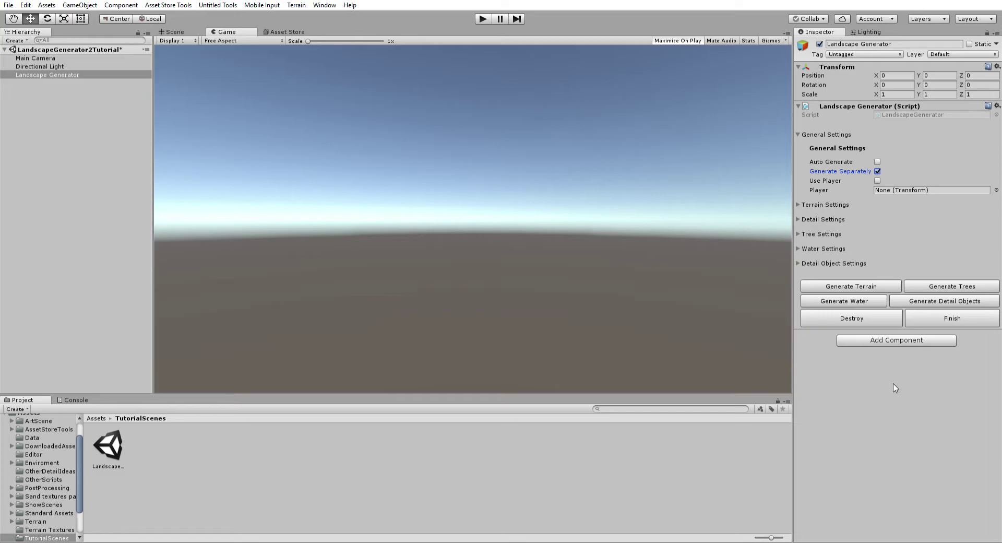
{"action": "left_click", "coordinate": [877, 171]}
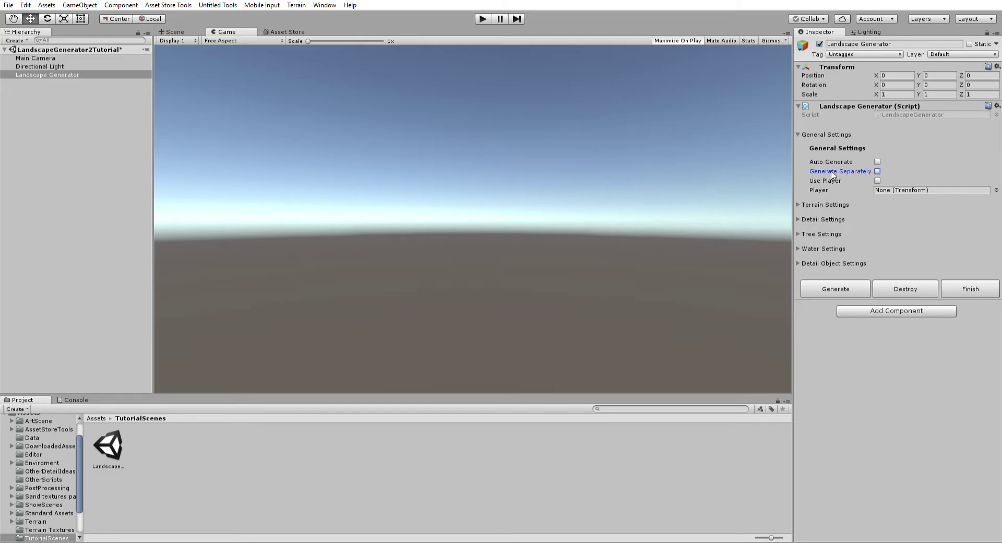
- Enable Use Player and assign a new empty game object named Player as the Landscape Generator's player
{"action": "left_click", "coordinate": [877, 180]}
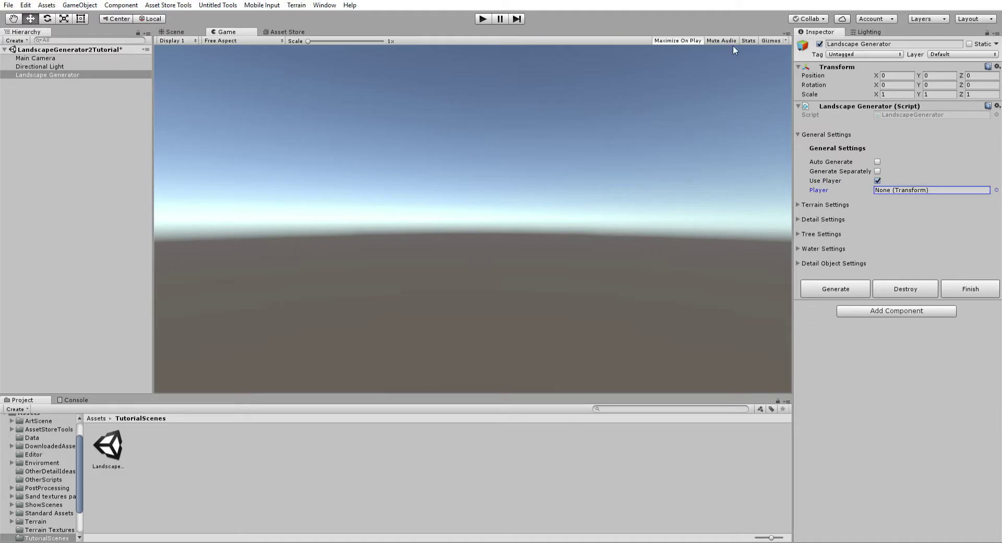
{"action": "left_click", "coordinate": [55, 126]}
{"action": "key", "text": "ctrl+shift+n"}
{"action": "left_click", "coordinate": [55, 74]}
{"action": "key", "text": "ctrl+z"}
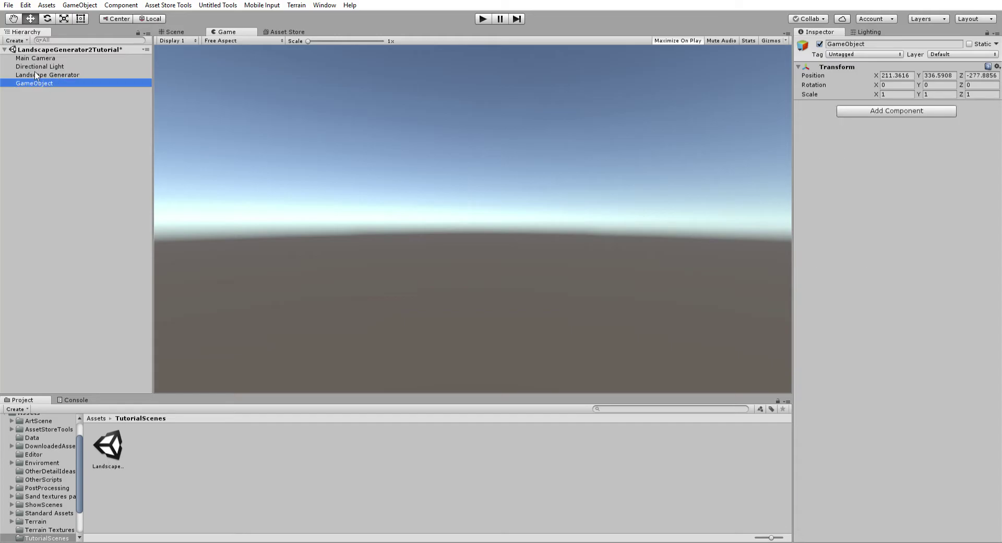
{"action": "key", "text": "F2"}
{"action": "type", "text": "Player"}
{"action": "key", "text": "Return"}
{"action": "left_click", "coordinate": [45, 75]}
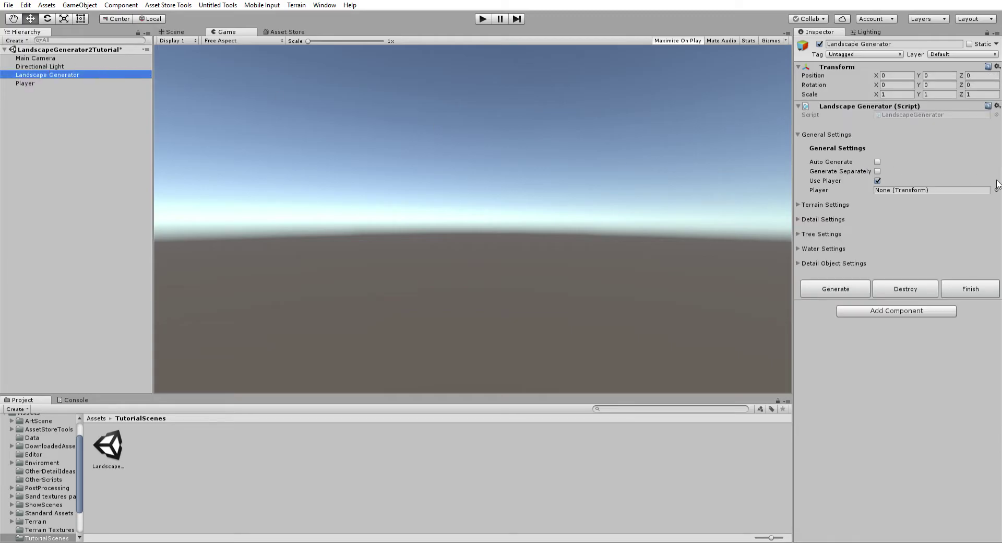
{"action": "left_click", "coordinate": [711, 187]}
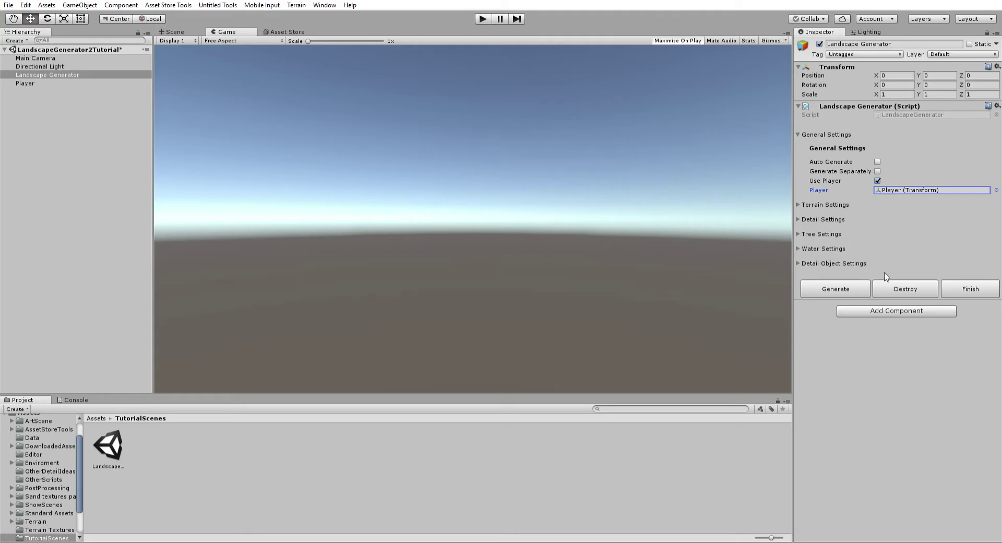
- Delete the Player object, and turn off Use Player with the player reference reset to None
{"action": "left_click", "coordinate": [52, 82]}
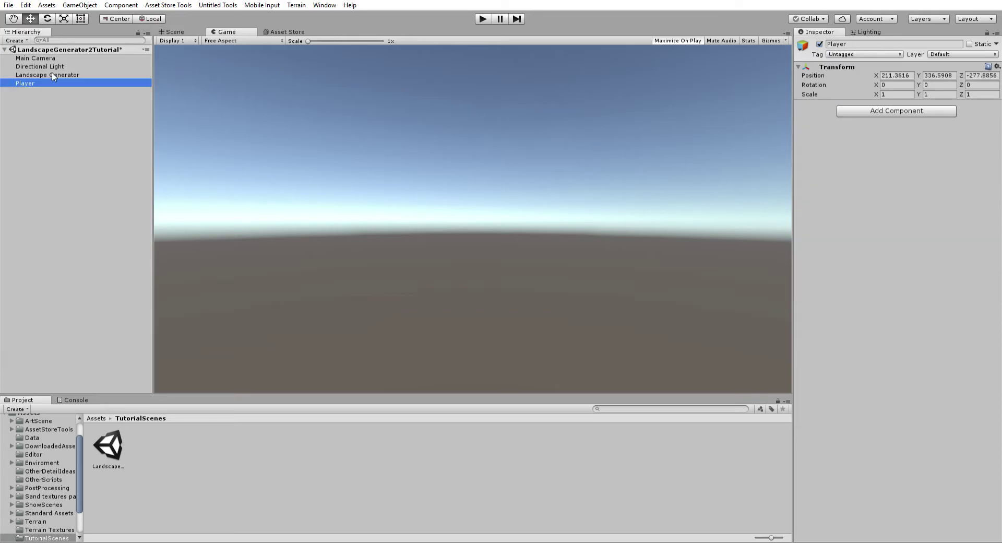
{"action": "key", "text": "Delete"}
{"action": "left_click", "coordinate": [52, 75]}
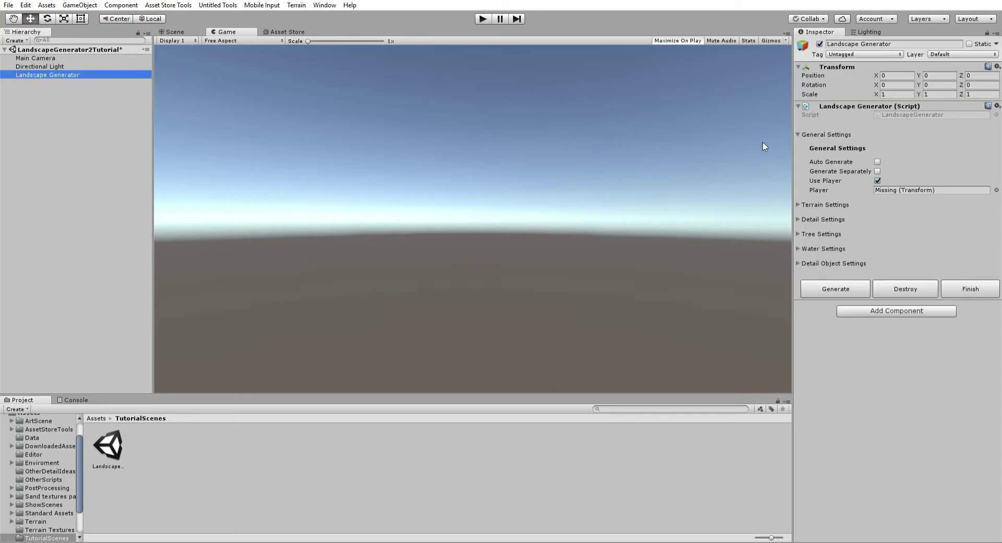
{"action": "left_click", "coordinate": [877, 180]}
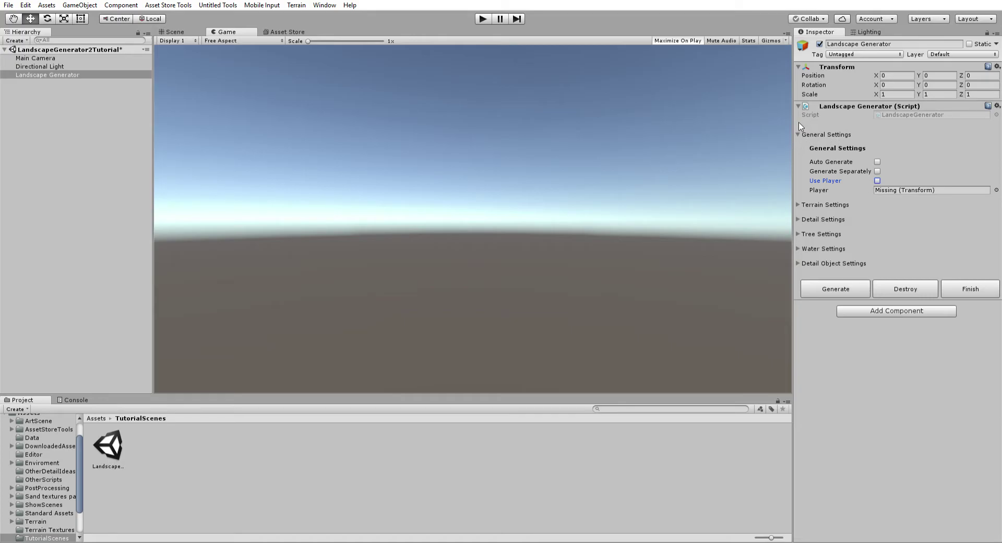
{"action": "left_click", "coordinate": [996, 190]}
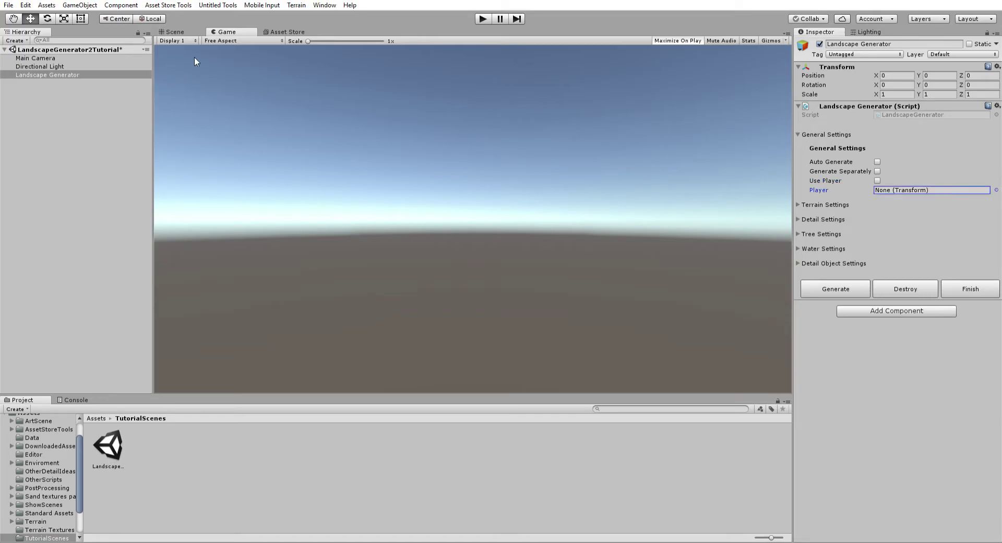
{"action": "left_click", "coordinate": [799, 134]}
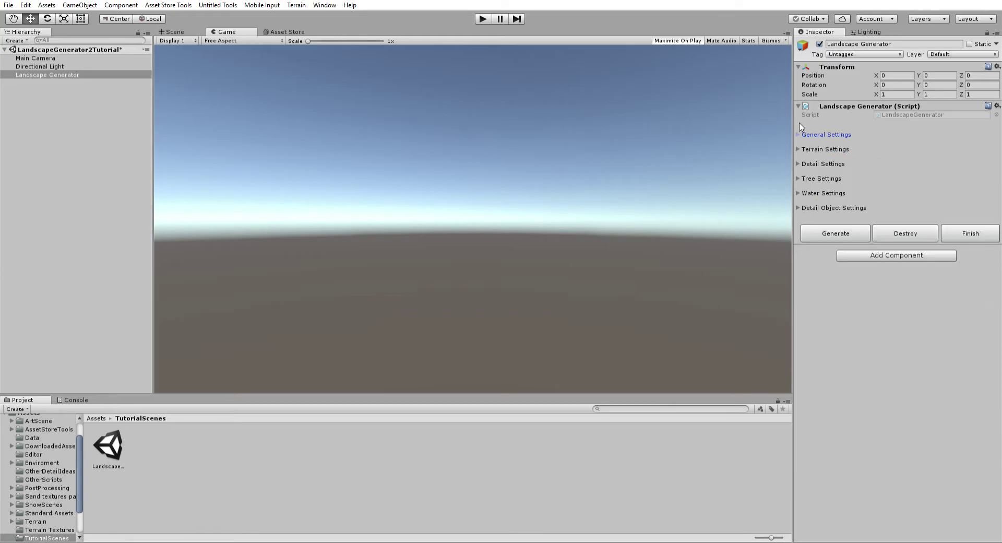
- Examine the Terrain object reference in the Terrain Settings and toggle the procedural terrain option off and on
{"action": "left_click", "coordinate": [798, 149]}
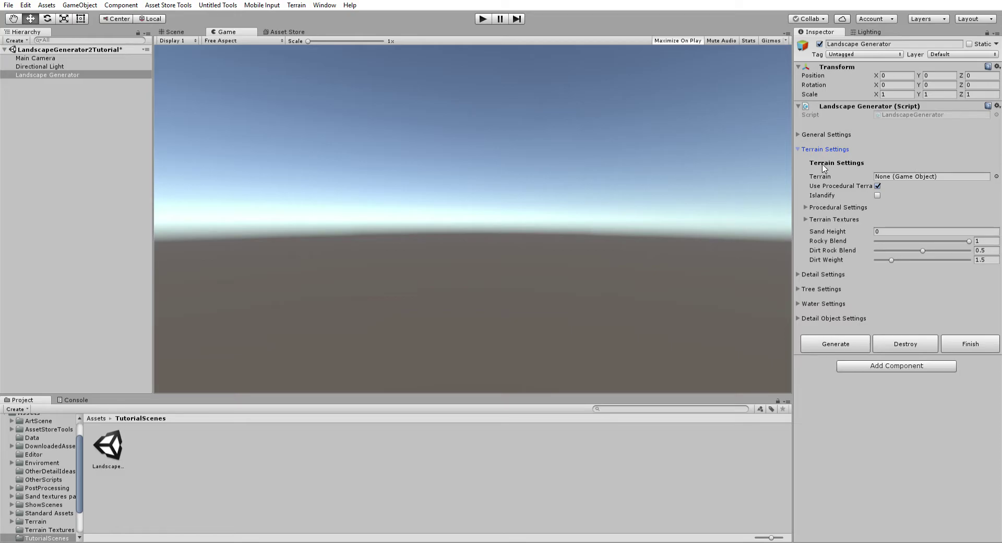
{"action": "left_click", "coordinate": [522, 165]}
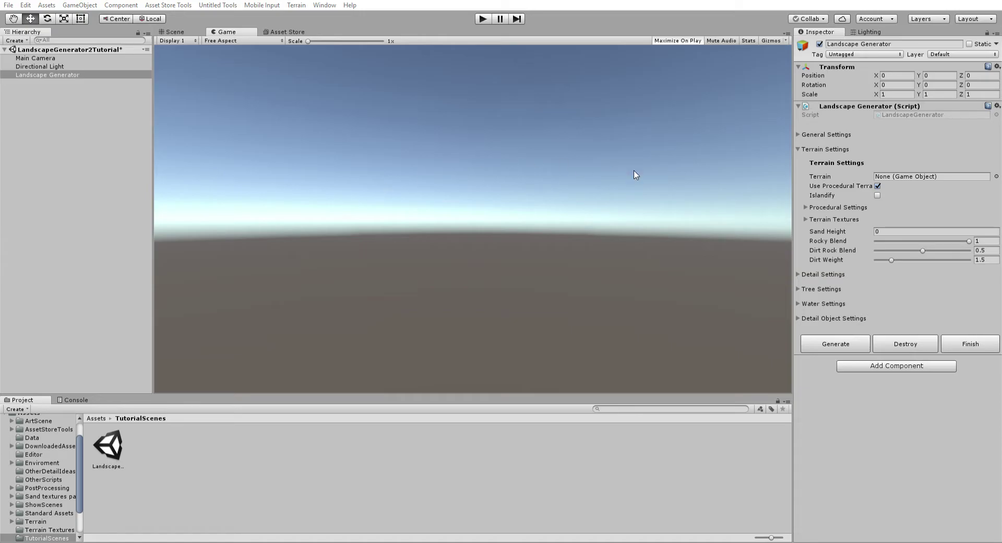
{"action": "left_click", "coordinate": [789, 24]}
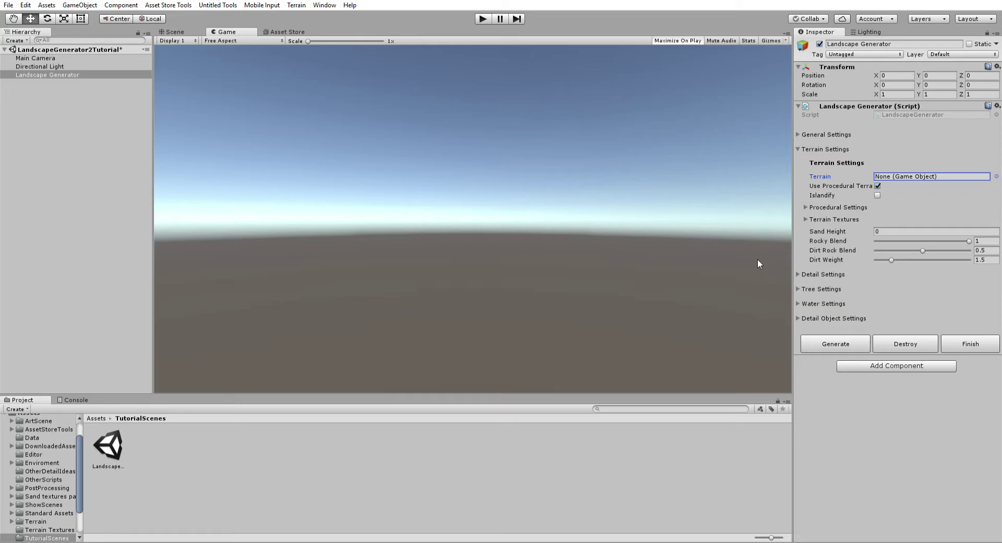
{"action": "left_click", "coordinate": [877, 185]}
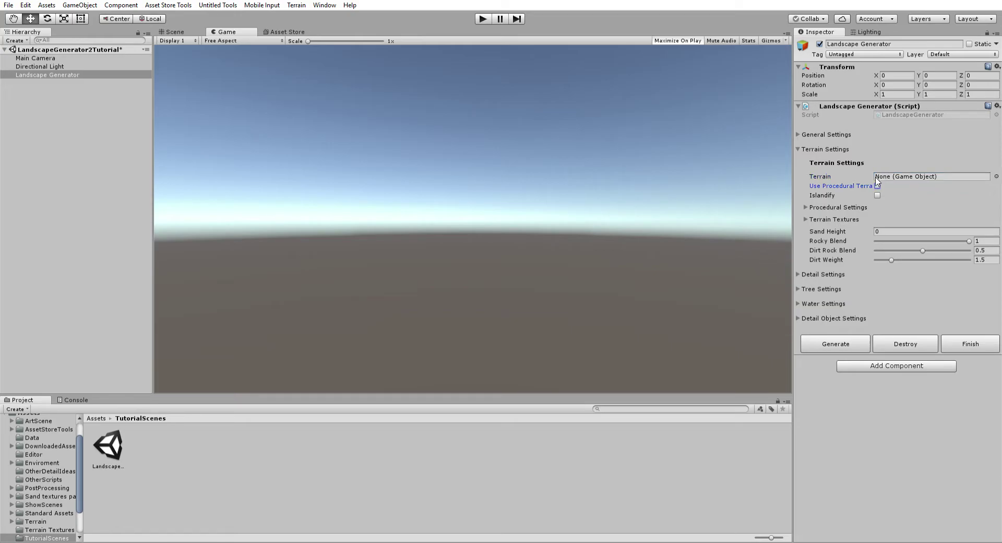
{"action": "left_click", "coordinate": [877, 185]}
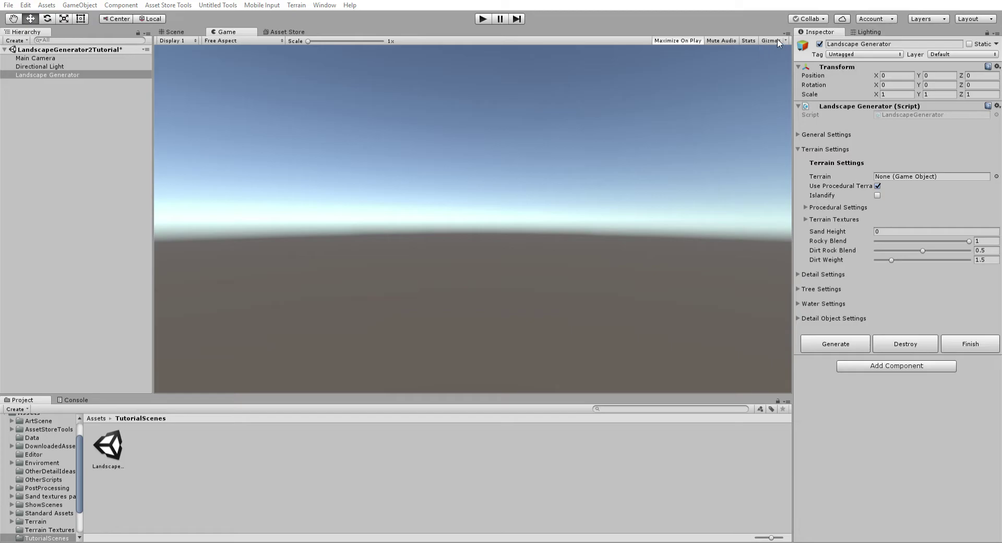
{"action": "left_click", "coordinate": [818, 177]}
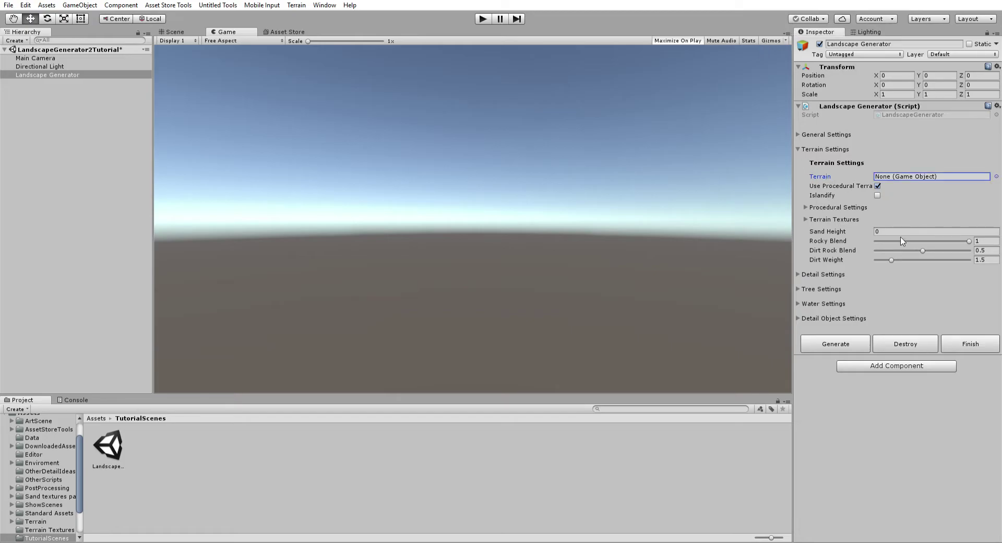
- Toggle Islandify on and off in the Terrain Settings, and review the Procedural Settings group
{"action": "left_click", "coordinate": [878, 186]}
{"action": "left_click", "coordinate": [877, 194]}
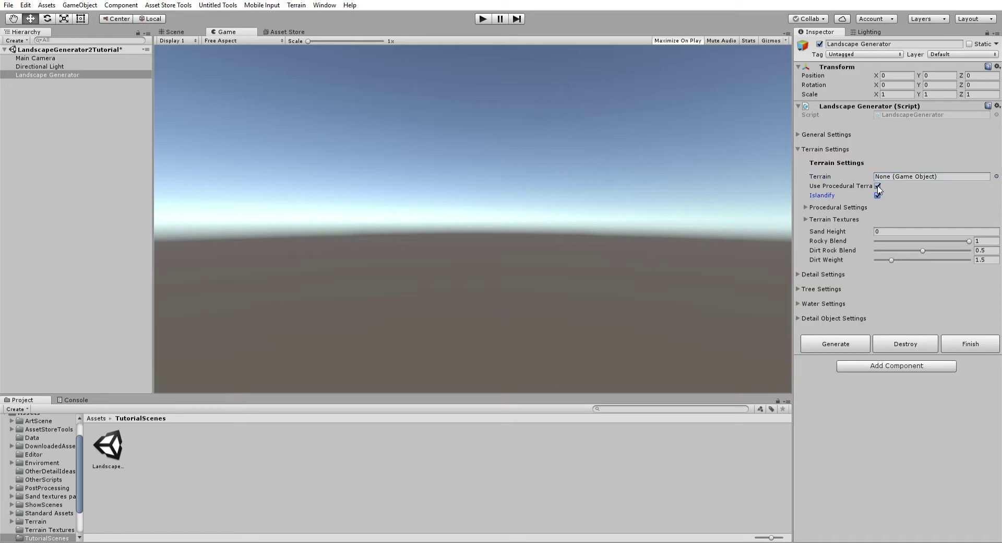
{"action": "left_click", "coordinate": [877, 195]}
{"action": "left_click", "coordinate": [807, 207]}
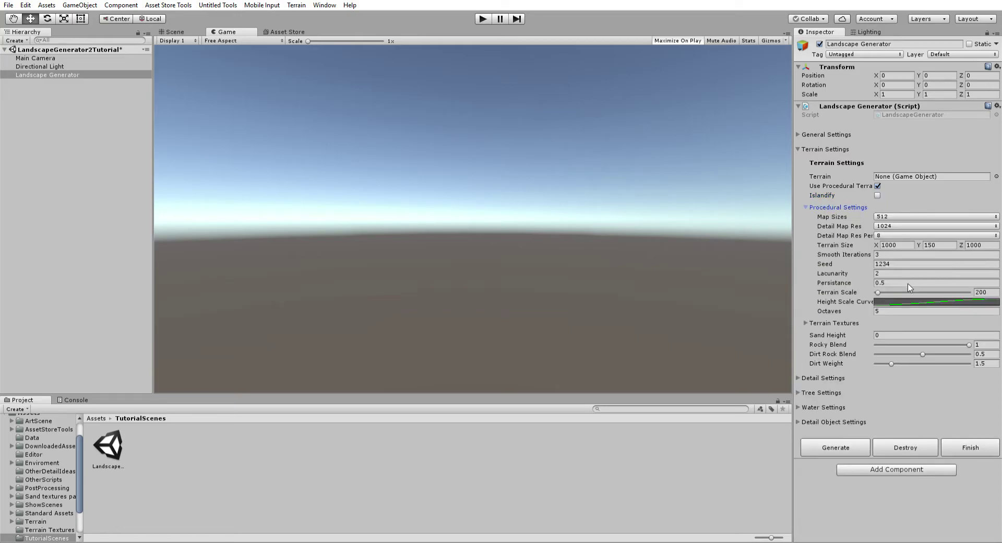
{"action": "left_click", "coordinate": [807, 207]}
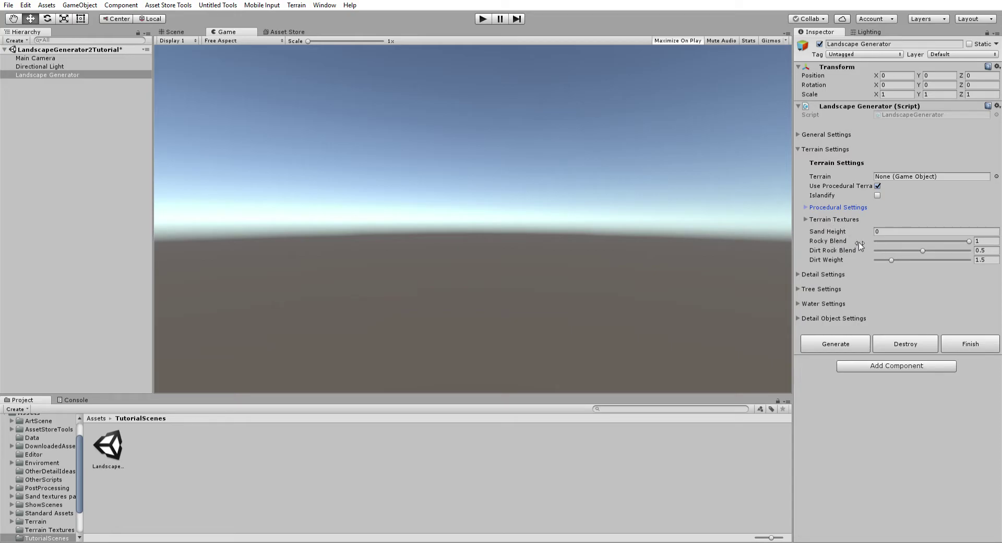
- Assign the albedo terrain textures: GrassHillAlbedo for grass, GrassRockyAlbedo for dirt, CliffAlbedoSpecular for rock and SandAlbedo for sand
{"action": "left_click", "coordinate": [806, 215]}
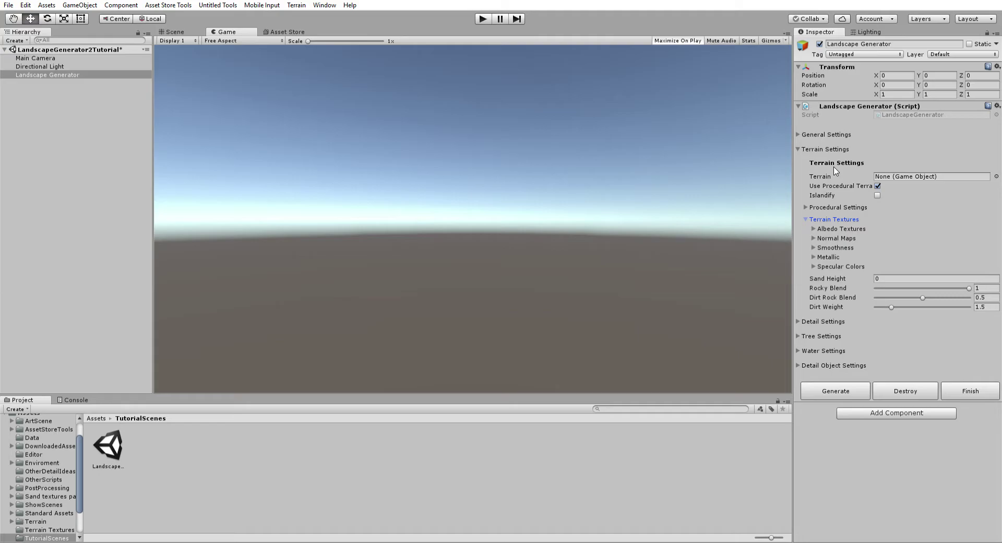
{"action": "left_click", "coordinate": [814, 227]}
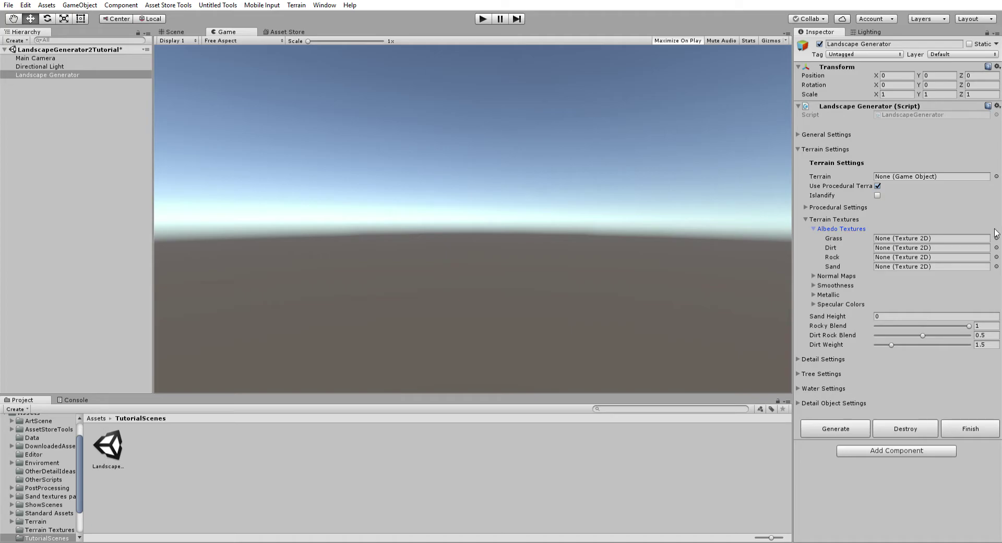
{"action": "left_click", "coordinate": [541, 161]}
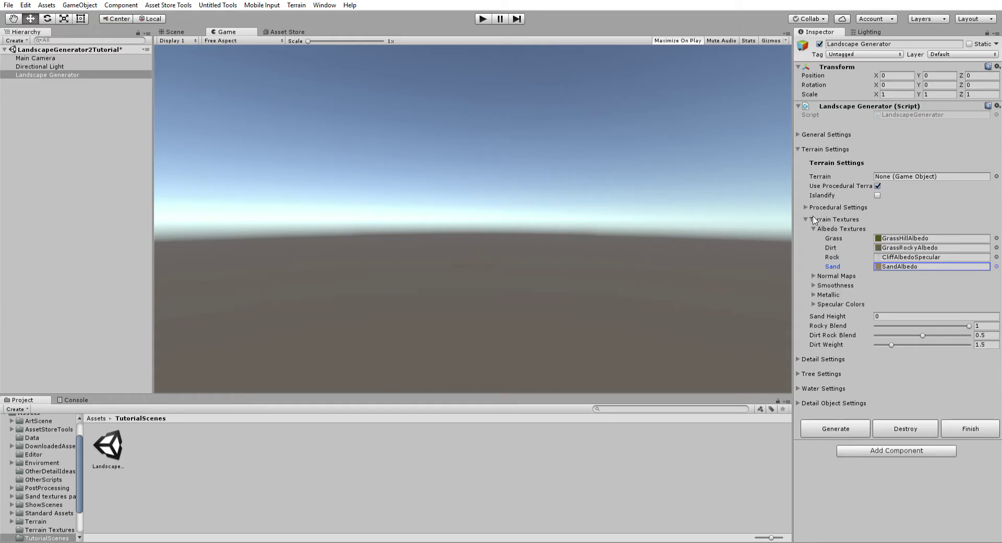
- Review the Normal Maps slots of the terrain textures and compare them with the Albedo Textures
{"action": "left_click", "coordinate": [813, 228]}
{"action": "left_click", "coordinate": [814, 237]}
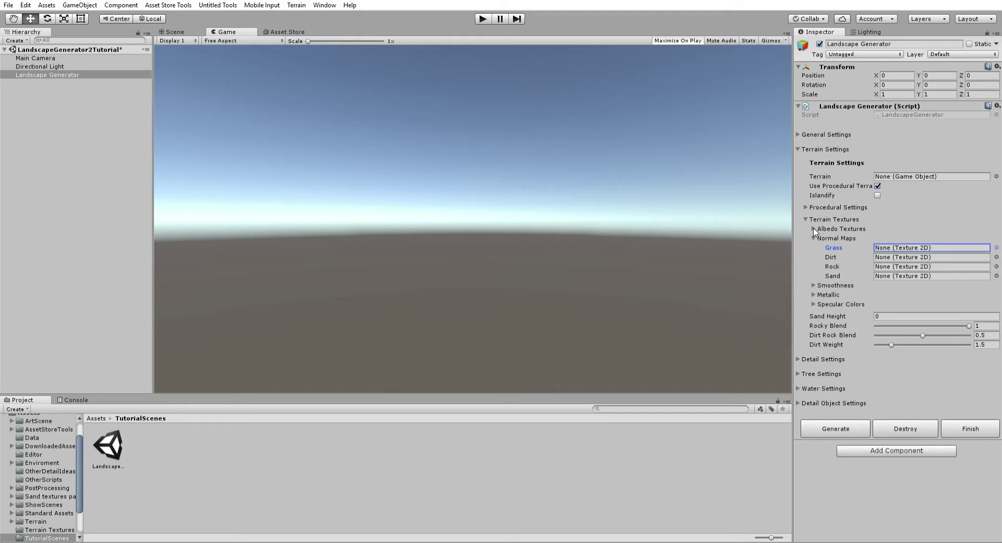
{"action": "left_click", "coordinate": [814, 230]}
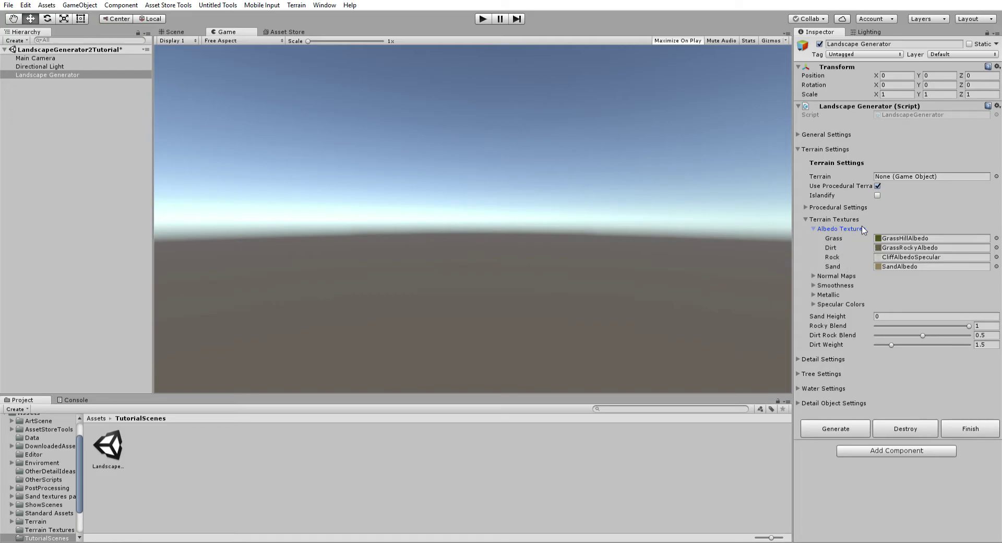
{"action": "left_click", "coordinate": [813, 229]}
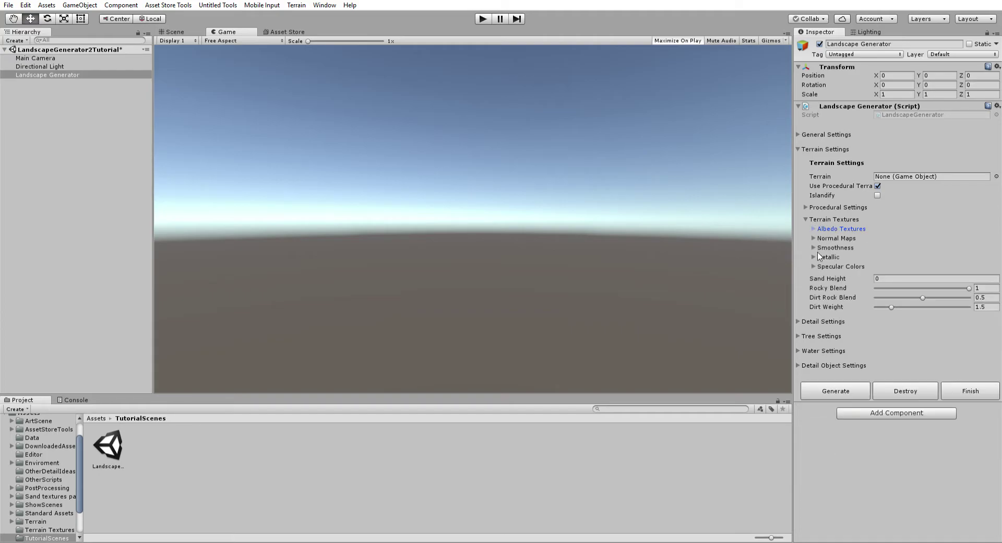
- Examine the Smoothness and Metallic values of the terrain textures, trying out the grass slider in each
{"action": "left_click", "coordinate": [814, 244]}
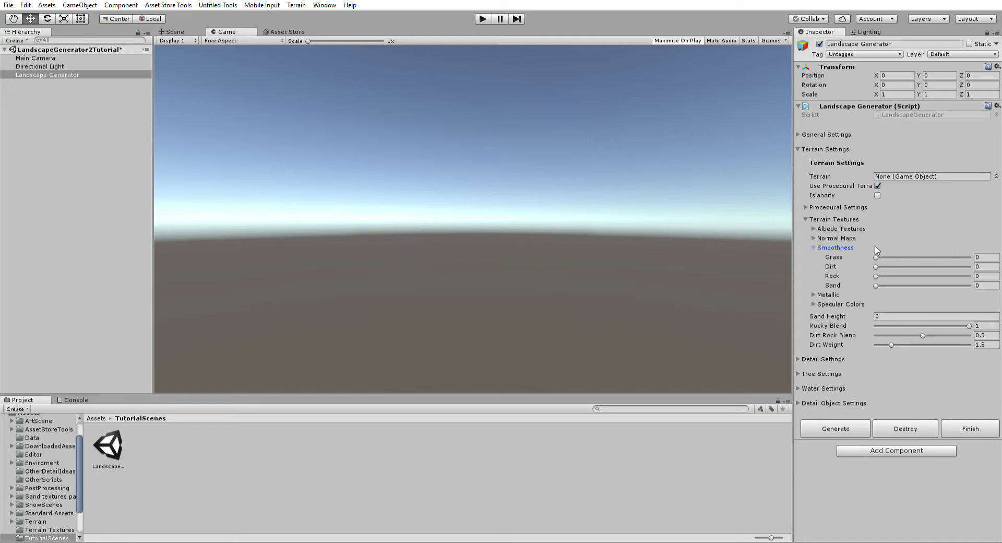
{"action": "mouse_move", "coordinate": [876, 255]}
{"action": "left_mouse_down"}
{"action": "mouse_move", "coordinate": [976, 249]}
{"action": "mouse_move", "coordinate": [876, 255]}
{"action": "left_mouse_up"}
{"action": "left_click", "coordinate": [814, 247]}
{"action": "left_click", "coordinate": [814, 257]}
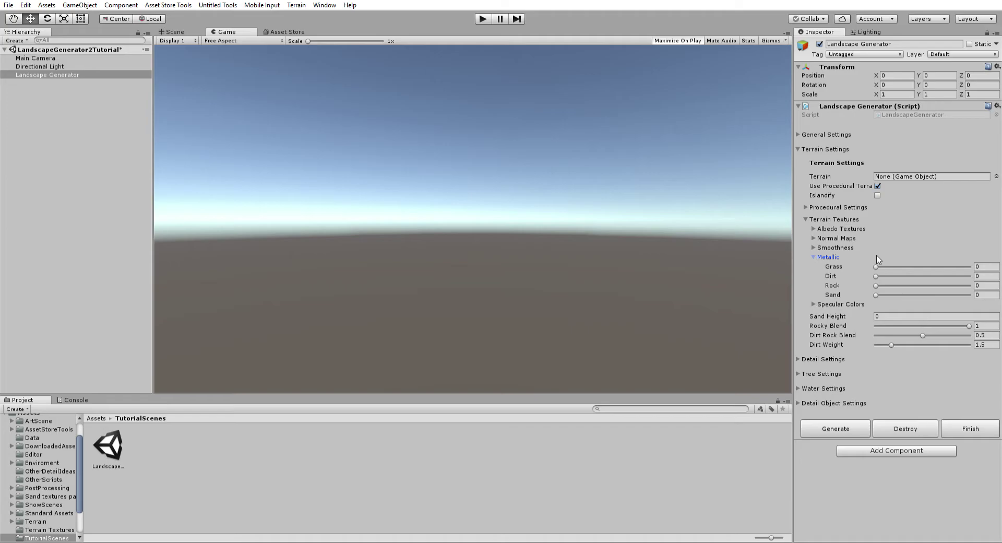
{"action": "mouse_move", "coordinate": [876, 264]}
{"action": "left_mouse_down"}
{"action": "mouse_move", "coordinate": [985, 259]}
{"action": "mouse_move", "coordinate": [874, 260]}
{"action": "left_mouse_up"}
{"action": "left_click", "coordinate": [814, 257]}
- Set the specular colors of the grass, dirt, rock and sand textures to white
{"action": "left_click", "coordinate": [814, 266]}
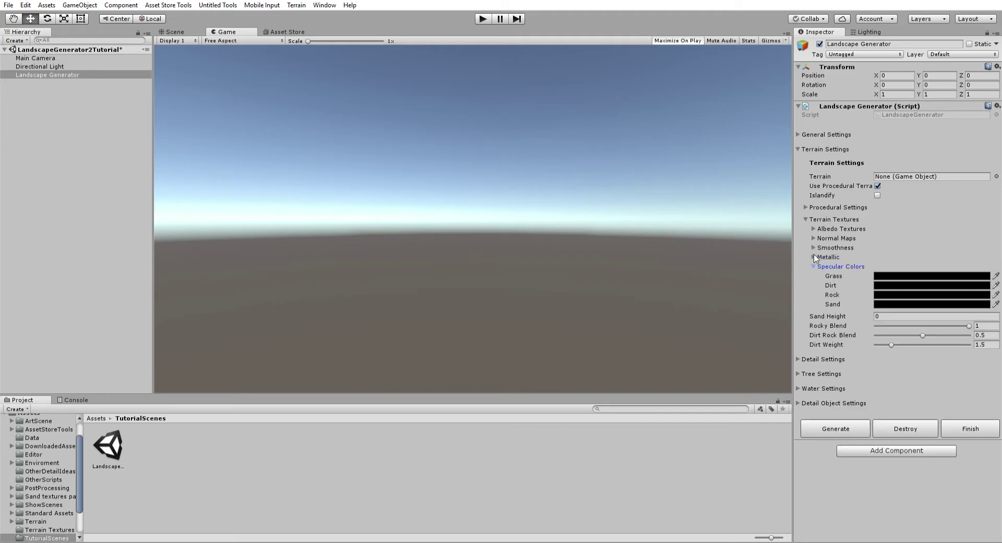
{"action": "left_click", "coordinate": [903, 276]}
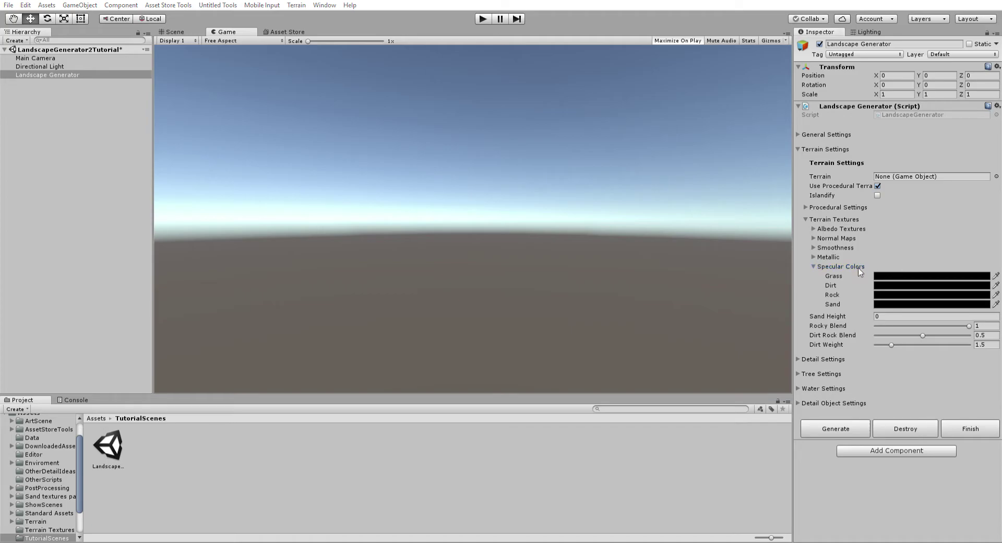
{"action": "left_click_drag", "start_coordinate": [678, 210], "coordinate": [626, 238]}
{"action": "left_click", "coordinate": [772, 103]}
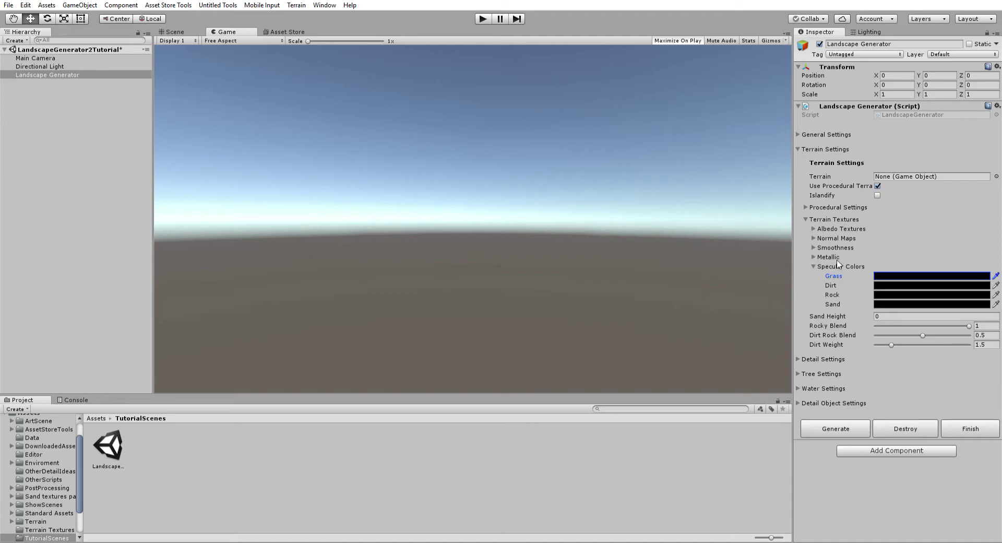
{"action": "left_click", "coordinate": [888, 268]}
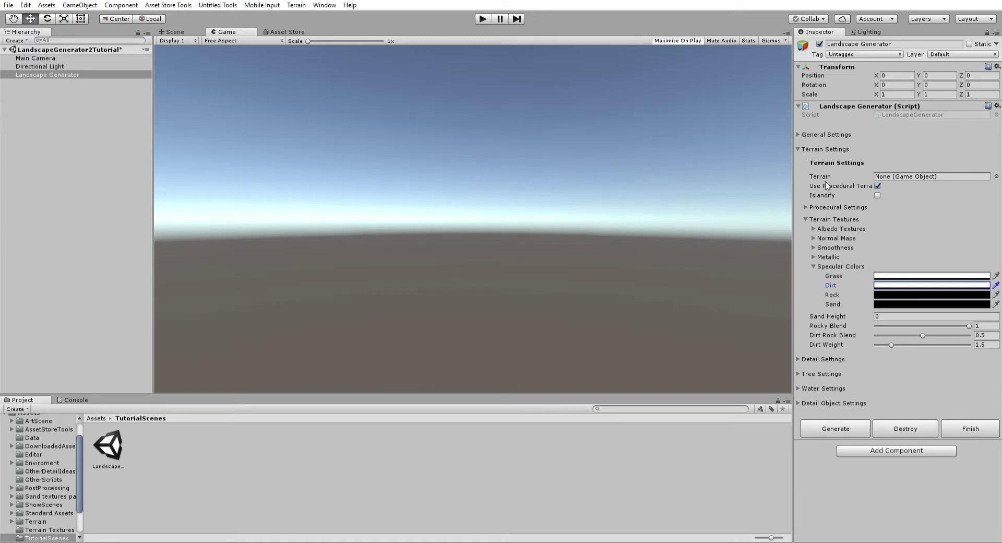
{"action": "left_click", "coordinate": [887, 285]}
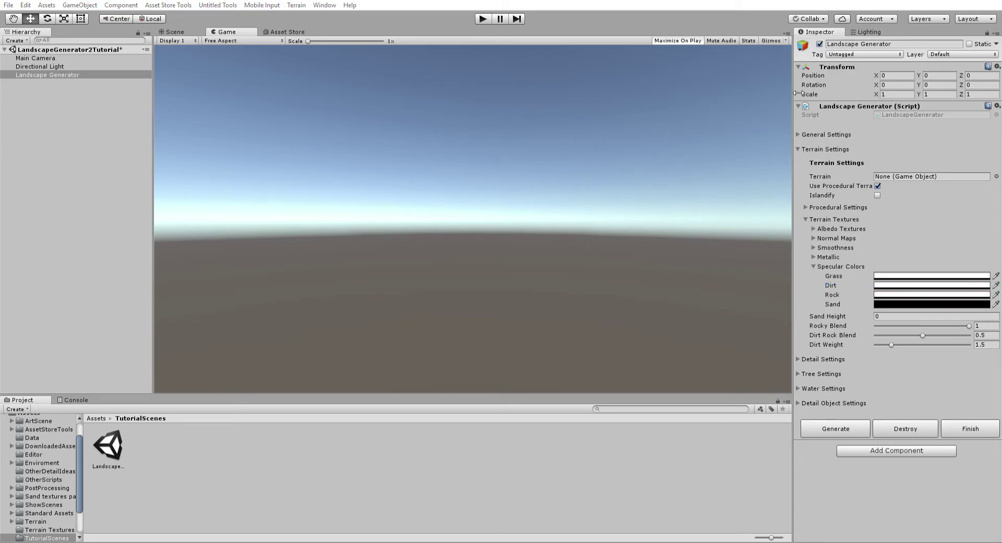
{"action": "left_click", "coordinate": [887, 296]}
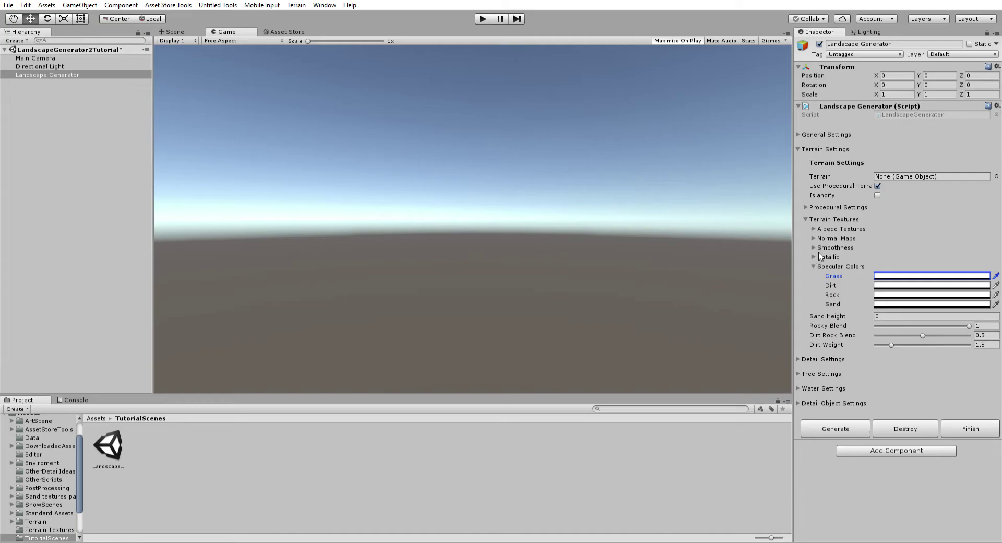
{"action": "left_click", "coordinate": [813, 266]}
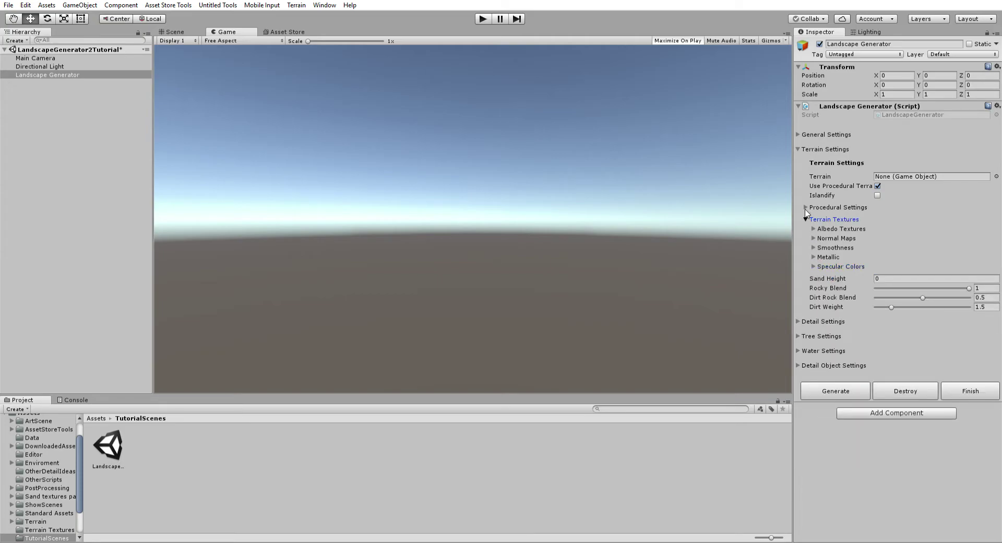
- Look over the Terrain Textures group and its assigned Albedo Textures once more
{"action": "left_click", "coordinate": [806, 219]}
{"action": "key", "text": "Tab"}
{"action": "left_click", "coordinate": [807, 219]}
{"action": "left_click", "coordinate": [815, 228]}
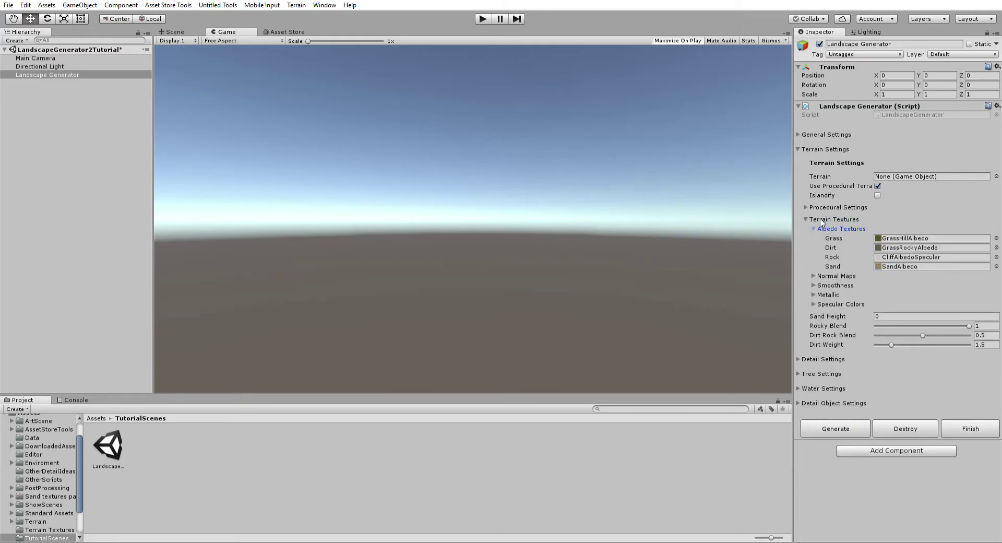
{"action": "left_click", "coordinate": [815, 228]}
{"action": "left_click", "coordinate": [807, 219]}
- Set the terrain's Sand Height to 10 and save the scene
{"action": "key", "text": "Tab"}
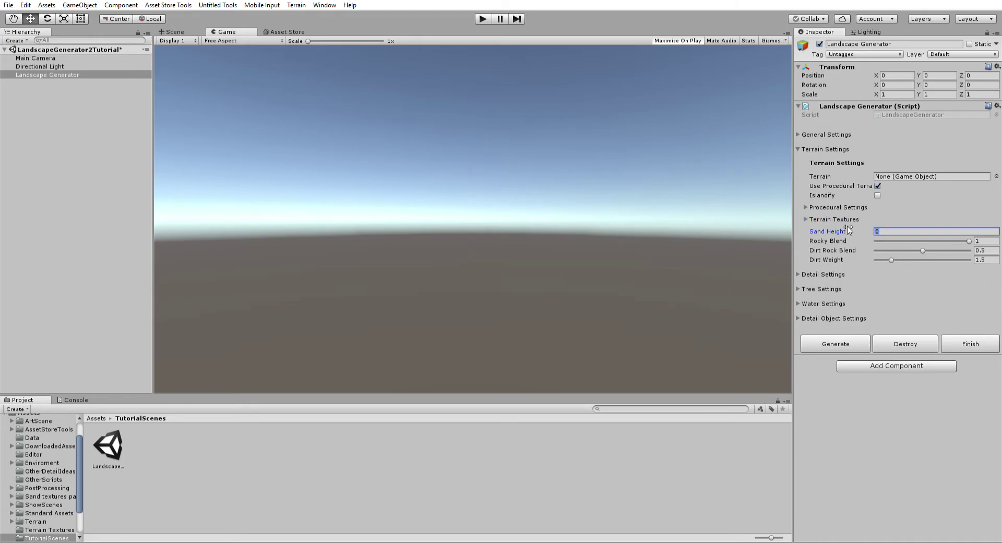
{"action": "type", "text": "10"}
{"action": "key", "text": "ctrl+s"}
- Try different Rocky Blend amounts and set the Rocky Blend to 0.8
{"action": "left_click_drag", "start_coordinate": [963, 231], "coordinate": [892, 233]}
{"action": "left_click_drag", "start_coordinate": [892, 233], "coordinate": [981, 235]}
{"action": "left_click_drag", "start_coordinate": [969, 233], "coordinate": [951, 235]}
{"action": "left_click", "coordinate": [981, 240]}
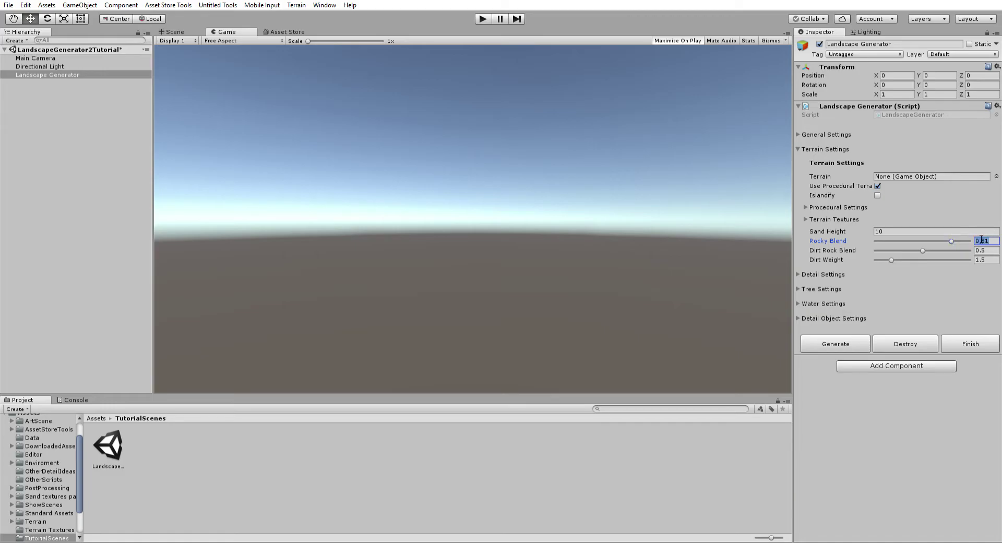
{"action": "type", "text": "0.8"}
- Adjust the Dirt Rock Blend, settle it at 0.5 and save the scene
{"action": "left_click", "coordinate": [984, 250]}
{"action": "mouse_move", "coordinate": [923, 250]}
{"action": "left_mouse_down"}
{"action": "mouse_move", "coordinate": [948, 249]}
{"action": "mouse_move", "coordinate": [903, 250]}
{"action": "mouse_move", "coordinate": [922, 250]}
{"action": "left_mouse_up"}
{"action": "left_click", "coordinate": [988, 249]}
{"action": "type", "text": "0.5"}
{"action": "key", "text": "Tab"}
{"action": "key", "text": "ctrl+s"}
- Try different Dirt Weight values, set the Dirt Weight to 2 and save the scene
{"action": "left_click_drag", "start_coordinate": [949, 259], "coordinate": [917, 259]}
{"action": "left_click", "coordinate": [991, 257]}
{"action": "type", "text": "1.5"}
{"action": "key", "text": "ctrl+s"}
{"action": "key", "text": "ctrl+a"}
{"action": "type", "text": "2"}
{"action": "key", "text": "ctrl+s"}
- Open the Procedural Settings group and review the Map Sizes and Detail Map Res options
{"action": "left_click", "coordinate": [807, 205]}
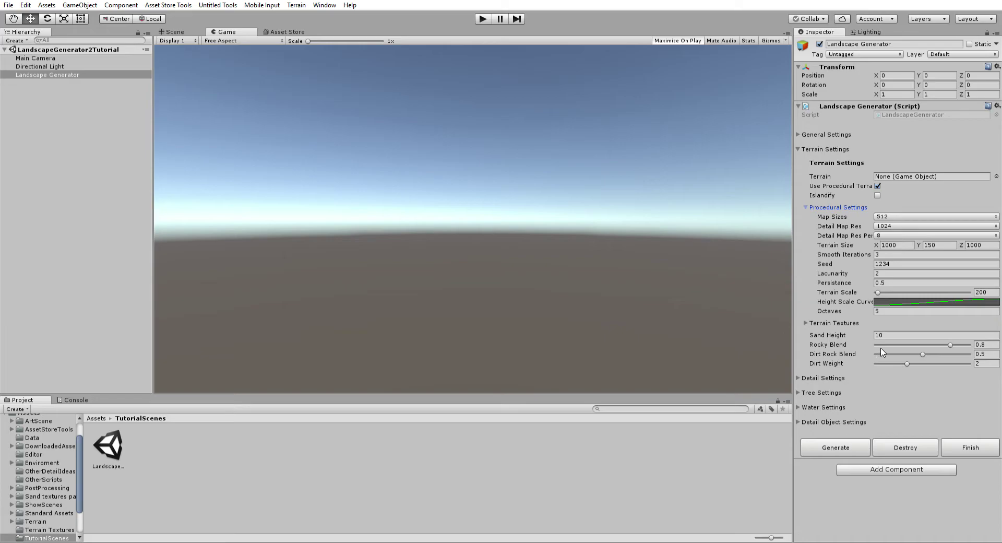
{"action": "left_click", "coordinate": [848, 215]}
{"action": "key", "text": "Tab"}
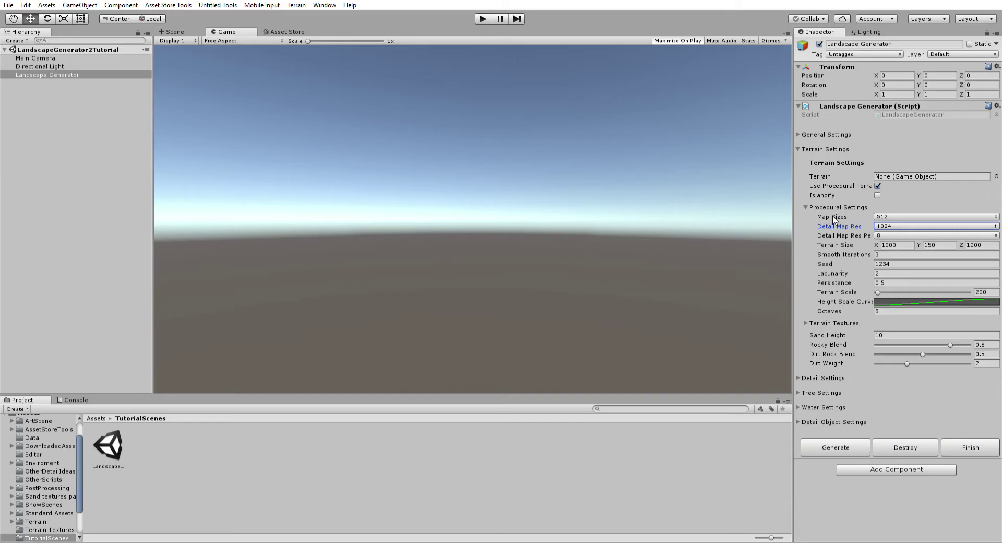
- Try Map Sizes at 1024 with Detail Map Res at 2048, and return them to 512 and 1024
{"action": "left_click", "coordinate": [886, 217]}
{"action": "left_click", "coordinate": [885, 226]}
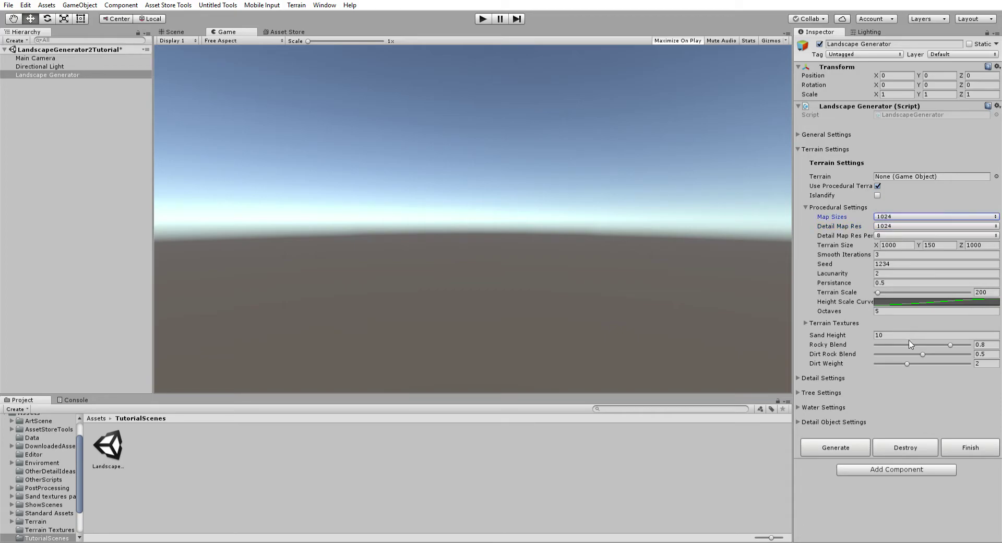
{"action": "left_click", "coordinate": [897, 226]}
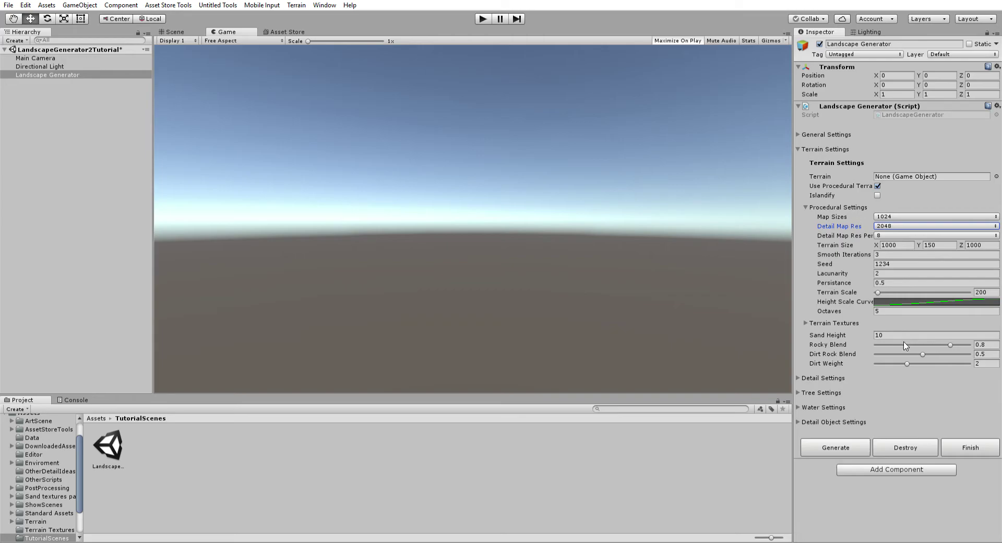
{"action": "left_click", "coordinate": [893, 226]}
{"action": "left_click", "coordinate": [893, 218]}
{"action": "left_click", "coordinate": [893, 218]}
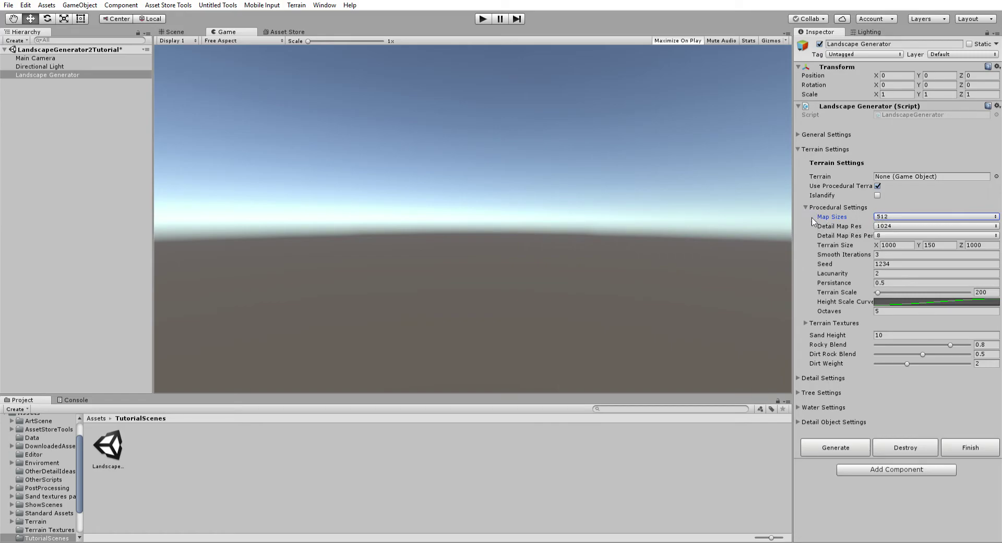
- Set the Y value of the Terrain Size to 300 and save the scene
{"action": "left_click_drag", "start_coordinate": [793, 219], "coordinate": [799, 253]}
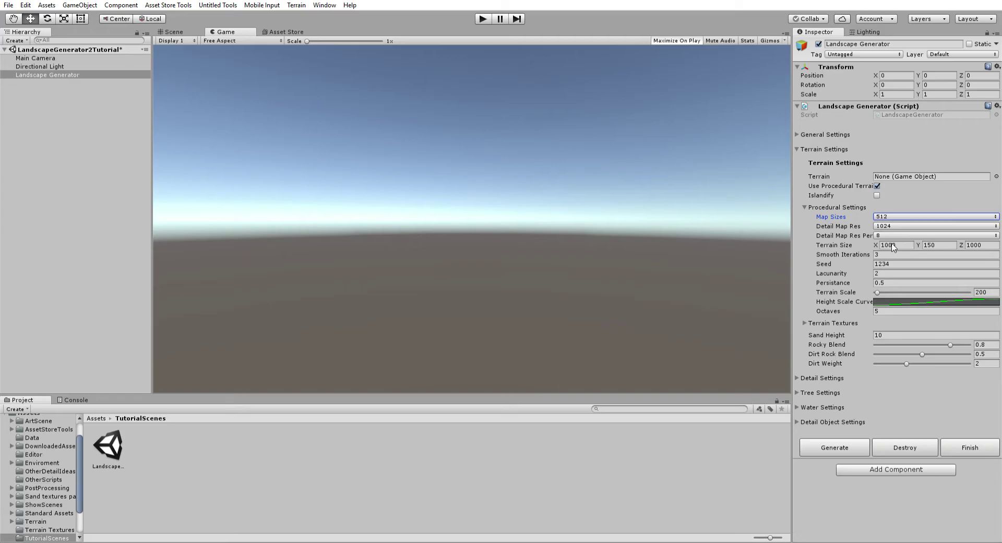
{"action": "left_click", "coordinate": [840, 235]}
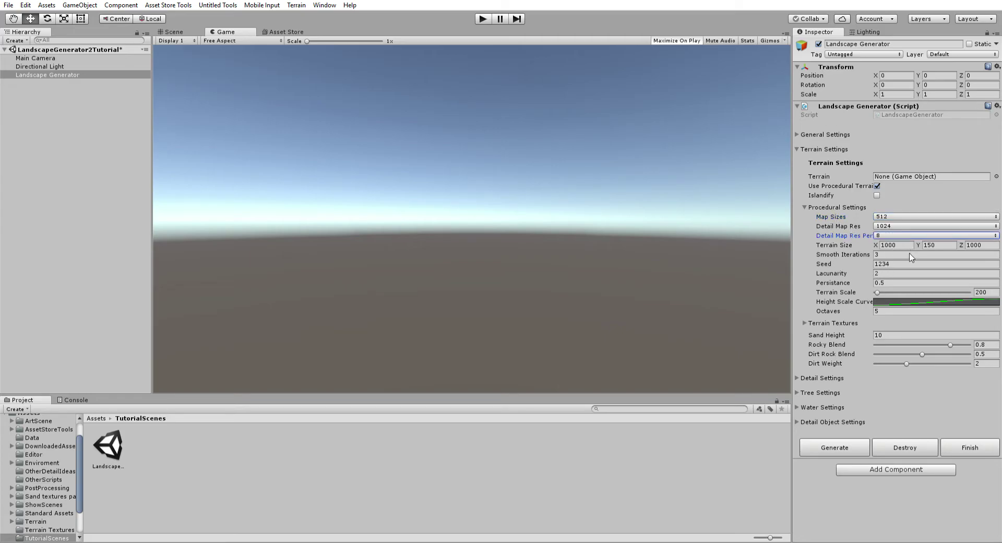
{"action": "left_click", "coordinate": [902, 242]}
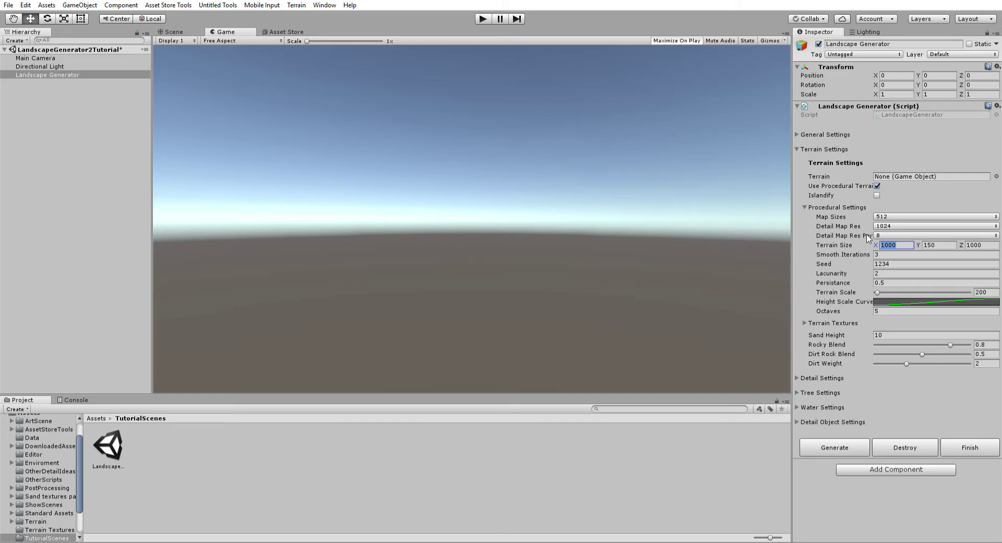
{"action": "left_click", "coordinate": [898, 244]}
{"action": "left_click", "coordinate": [933, 241]}
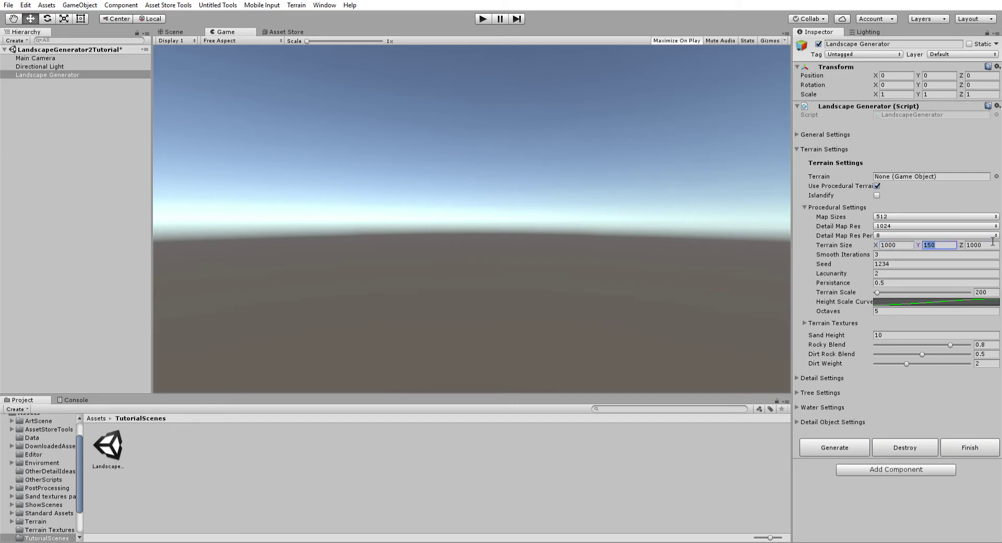
{"action": "left_click", "coordinate": [989, 244]}
{"action": "left_click", "coordinate": [930, 242]}
{"action": "type", "text": "300"}
{"action": "key", "text": "ctrl+s"}
- Try 10 Smooth Iterations and return the value to 3
{"action": "left_click", "coordinate": [894, 251]}
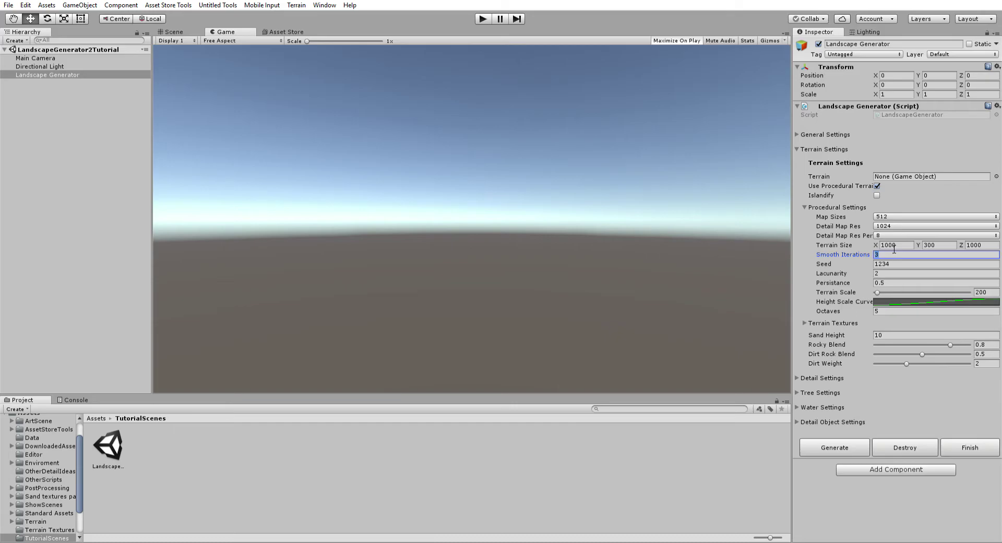
{"action": "type", "text": "10"}
{"action": "key", "text": "Return"}
{"action": "type", "text": "3"}
- Try 5143 as the terrain seed and return it to 1234
{"action": "left_click", "coordinate": [881, 260]}
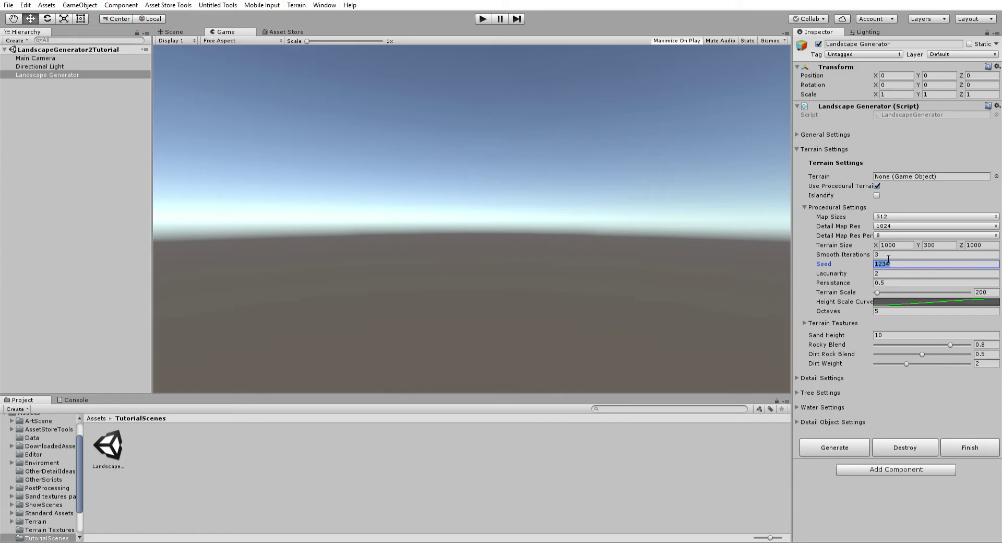
{"action": "type", "text": "5143"}
{"action": "key", "text": "Return"}
{"action": "type", "text": "1234"}
- Enter 5 as the number of Octaves in the Procedural Settings
{"action": "key", "text": "Tab"}
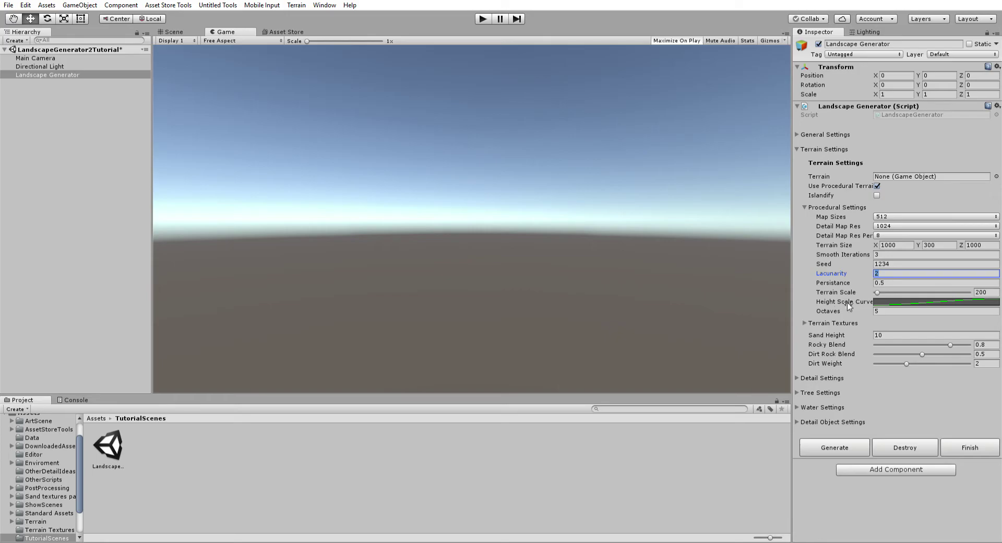
{"action": "left_click", "coordinate": [879, 310]}
{"action": "type", "text": "5"}
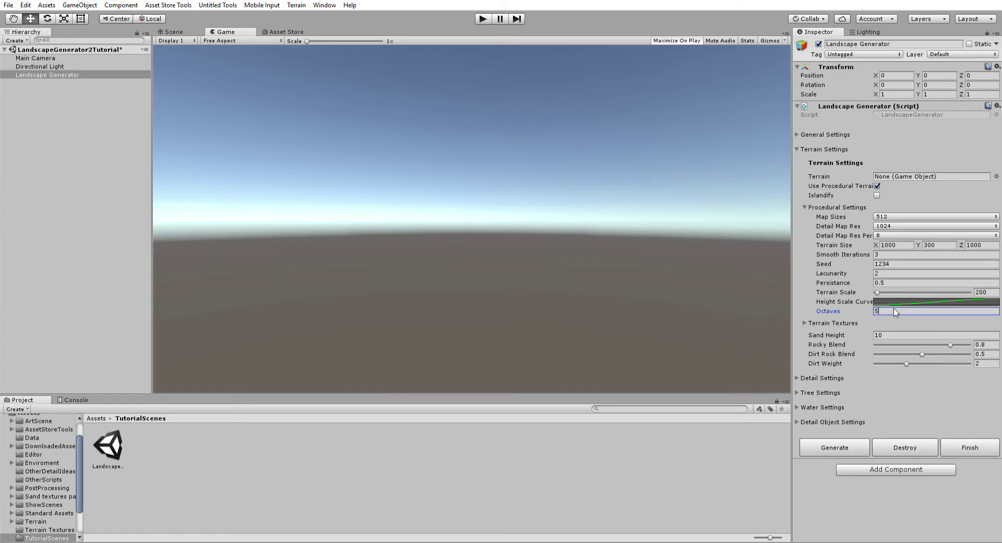
{"action": "key", "text": "Return"}
- Try Lacunarity values of 1 and 3, and restore Lacunarity to 2 and Persistance to 0.5
{"action": "left_click", "coordinate": [859, 270]}
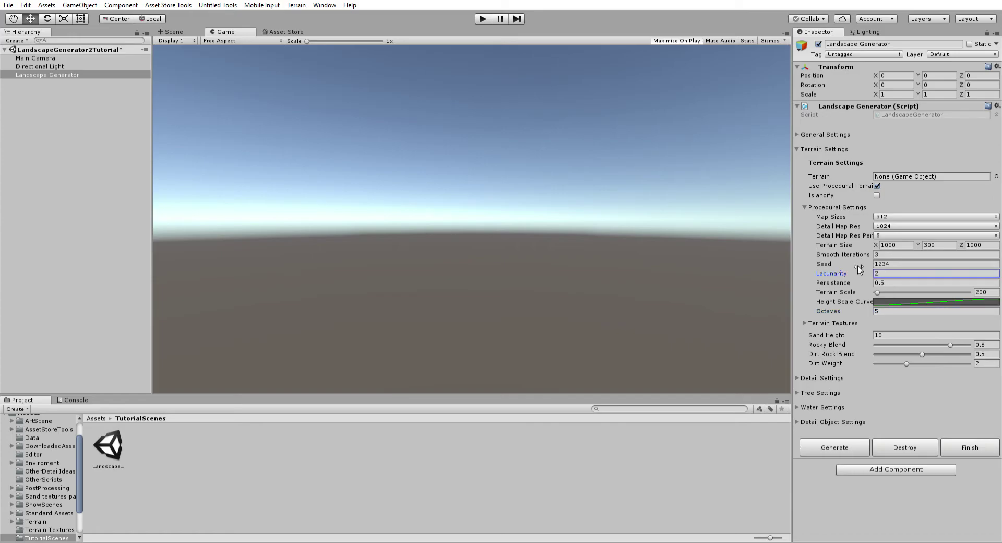
{"action": "left_click", "coordinate": [882, 272]}
{"action": "key", "text": "Tab"}
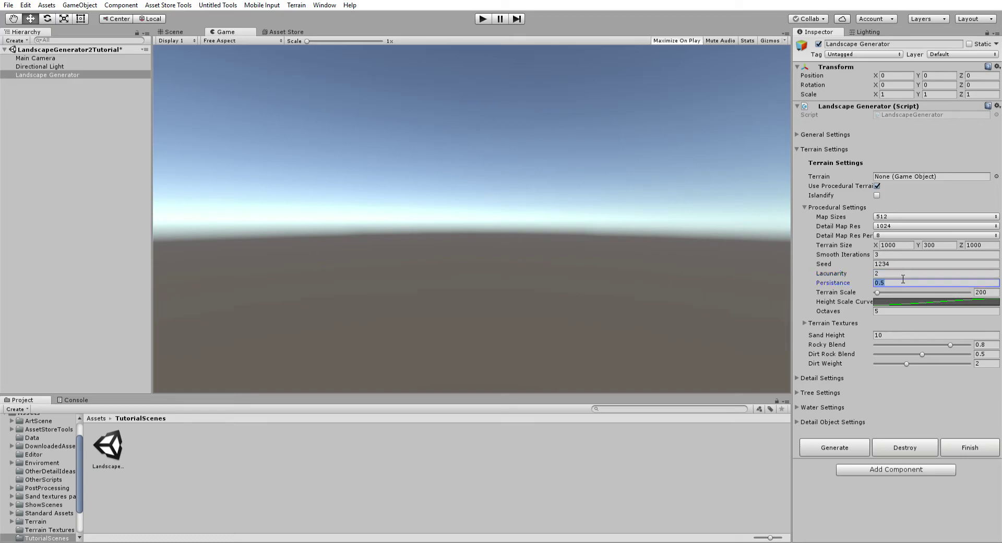
{"action": "left_click", "coordinate": [910, 270]}
{"action": "type", "text": "1"}
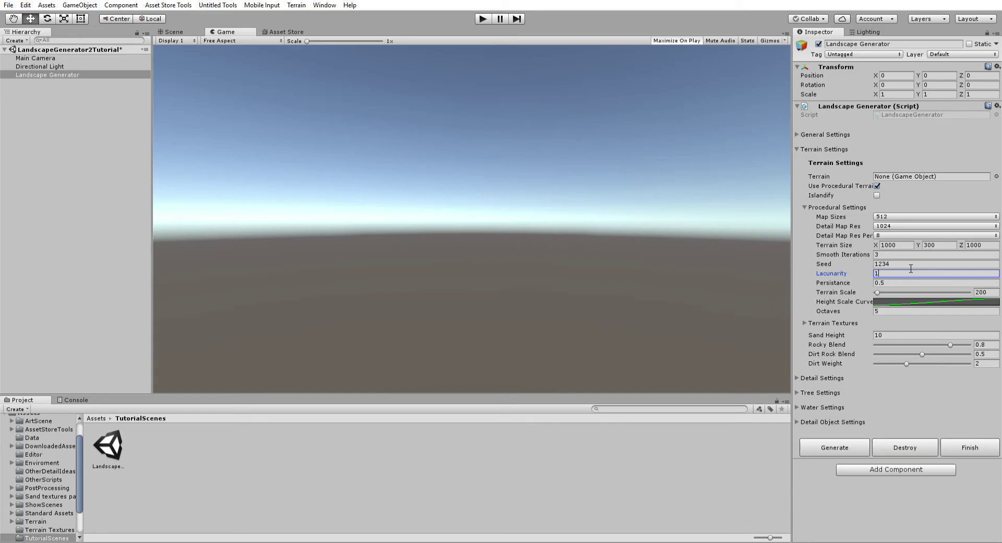
{"action": "key", "text": "Tab"}
{"action": "key", "text": "Home"}
{"action": "type", "text": "3"}
{"action": "left_click", "coordinate": [899, 273]}
{"action": "type", "text": "3"}
{"action": "key", "text": "Tab"}
{"action": "type", "text": "0.5"}
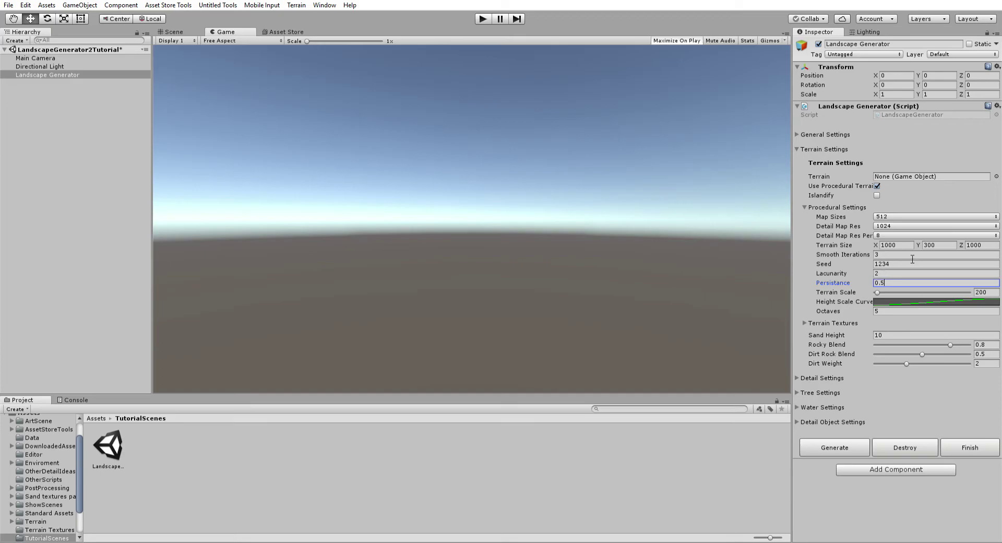
- Reshape the Height Scale Curve in the Procedural Settings and widen the Inspector slightly
{"action": "left_click", "coordinate": [876, 292]}
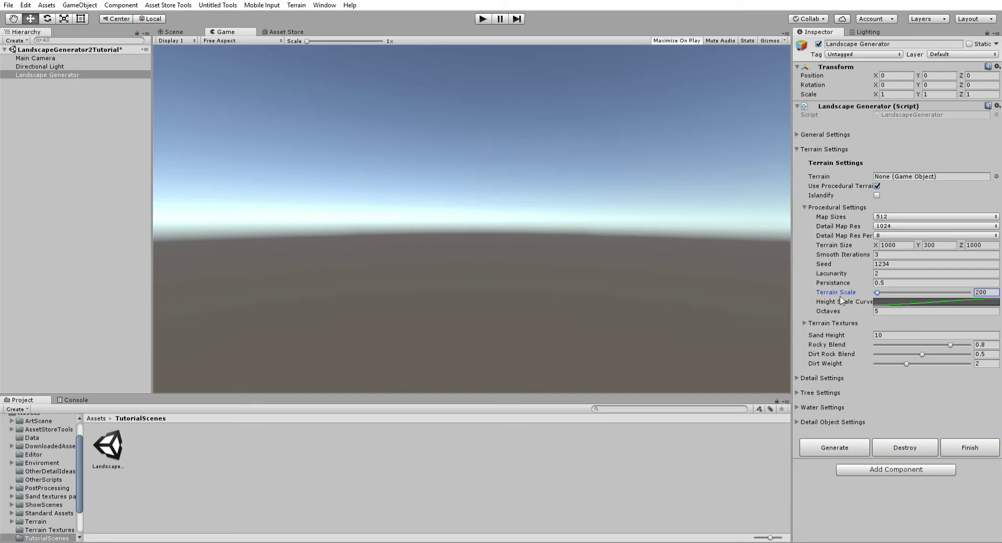
{"action": "key", "text": "Tab"}
{"action": "left_click_drag", "start_coordinate": [789, 247], "coordinate": [782, 247]}
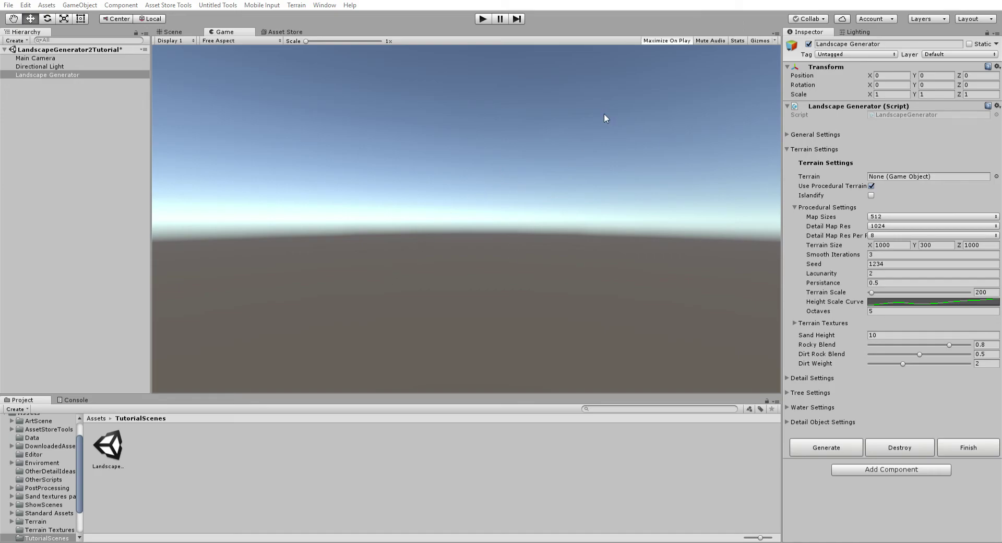
{"action": "key", "text": "alt+Tab"}
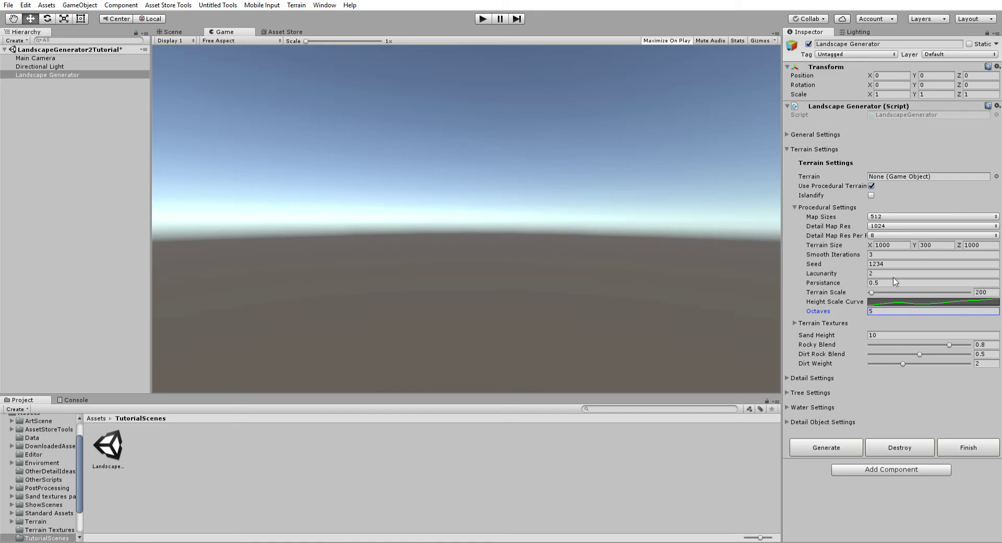
{"action": "left_click", "coordinate": [887, 310]}
- Collapse the Procedural Settings and Terrain Settings, and turn on Details Enabled in the Detail Settings
{"action": "left_click", "coordinate": [795, 207]}
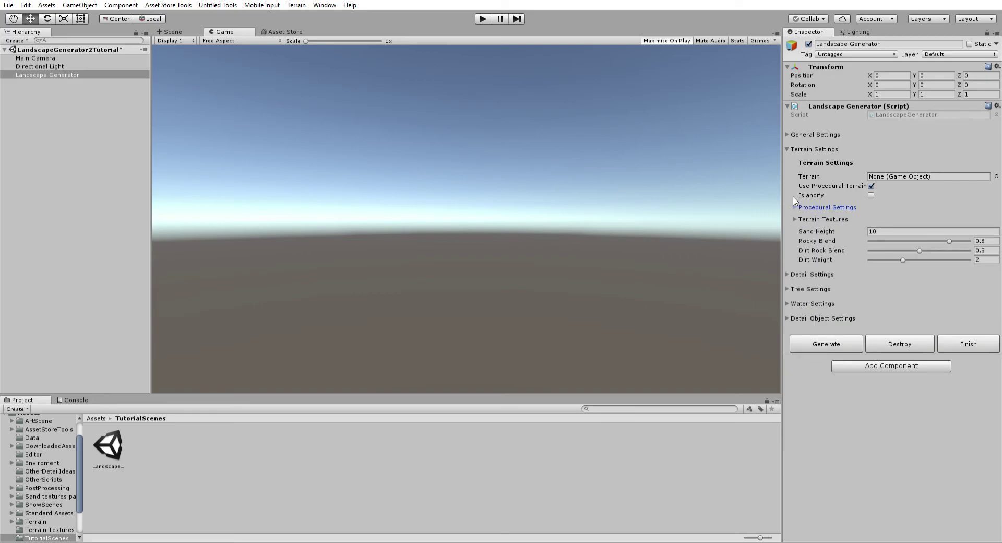
{"action": "left_click", "coordinate": [786, 148]}
{"action": "left_click", "coordinate": [786, 163]}
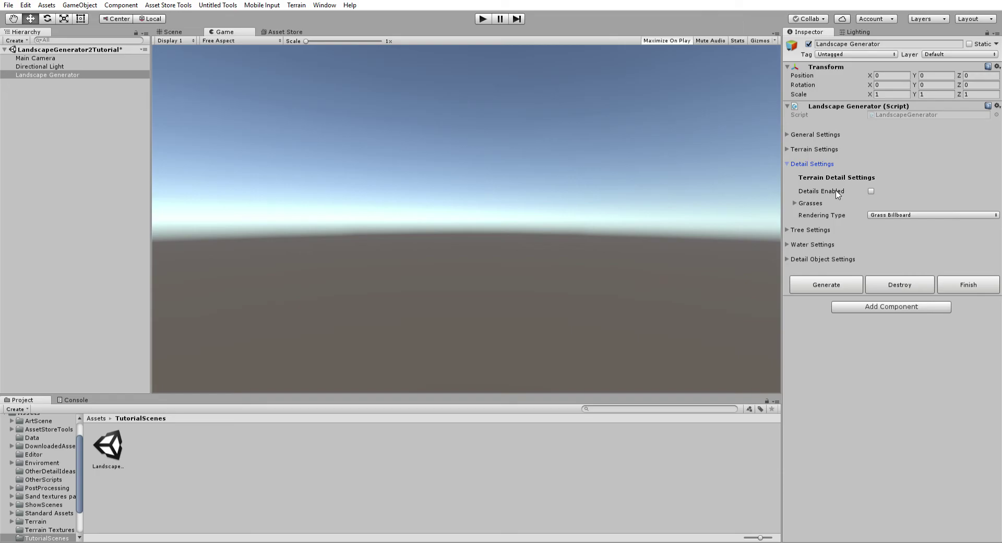
{"action": "left_click", "coordinate": [795, 202]}
{"action": "left_click", "coordinate": [885, 209]}
{"action": "left_click", "coordinate": [865, 193]}
{"action": "left_click", "coordinate": [871, 190]}
- Set the Grasses Size to 1 and expand Element 0 to show its properties
{"action": "left_click", "coordinate": [794, 203]}
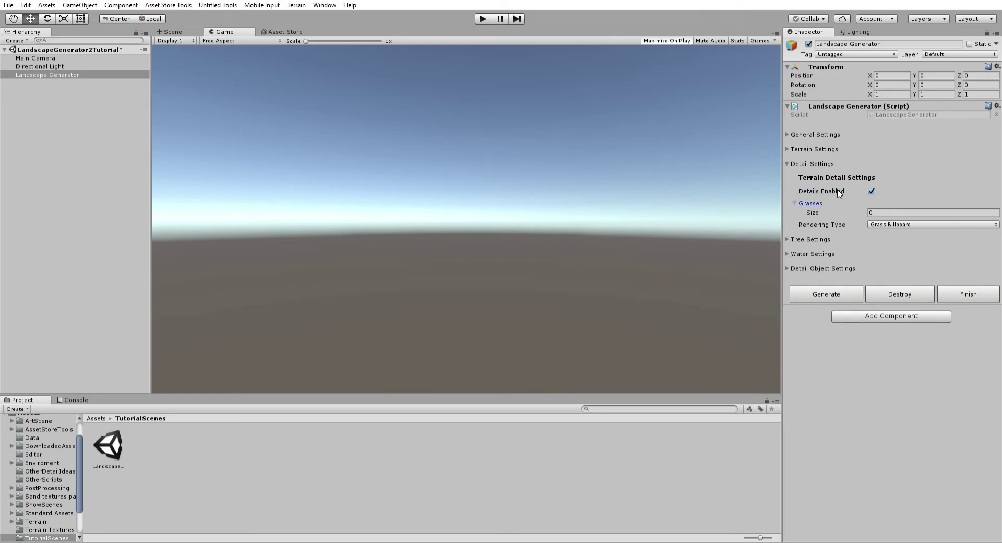
{"action": "left_click", "coordinate": [899, 208]}
{"action": "type", "text": "1"}
{"action": "key", "text": "Return"}
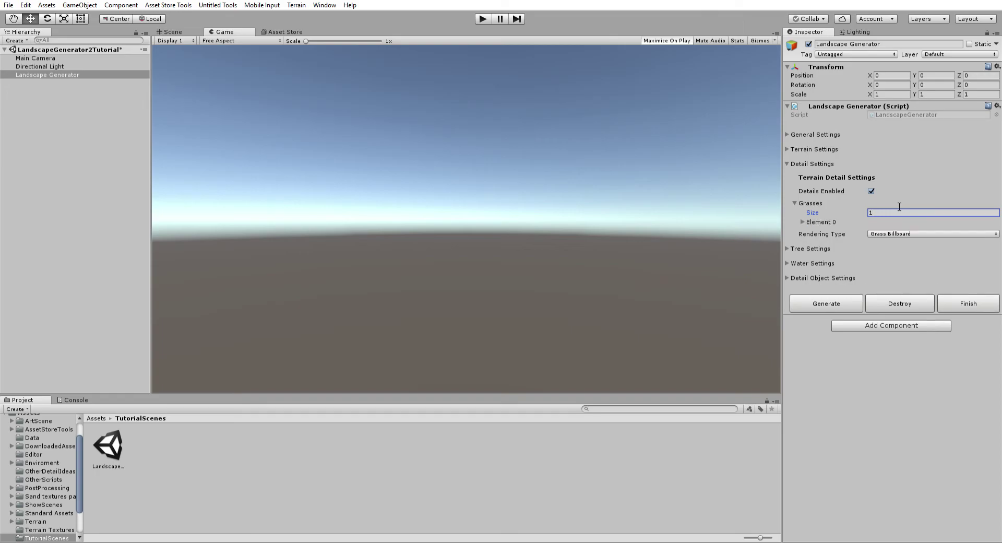
{"action": "left_click", "coordinate": [803, 221]}
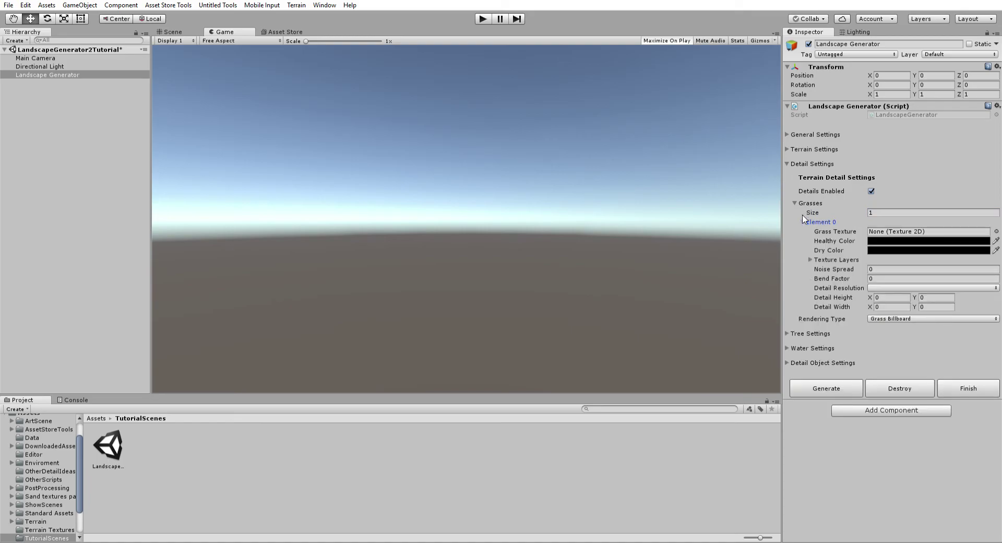
- Try a Grasses Size of 2, look at the second element and return the size to 1
{"action": "left_click", "coordinate": [879, 209]}
{"action": "type", "text": "2"}
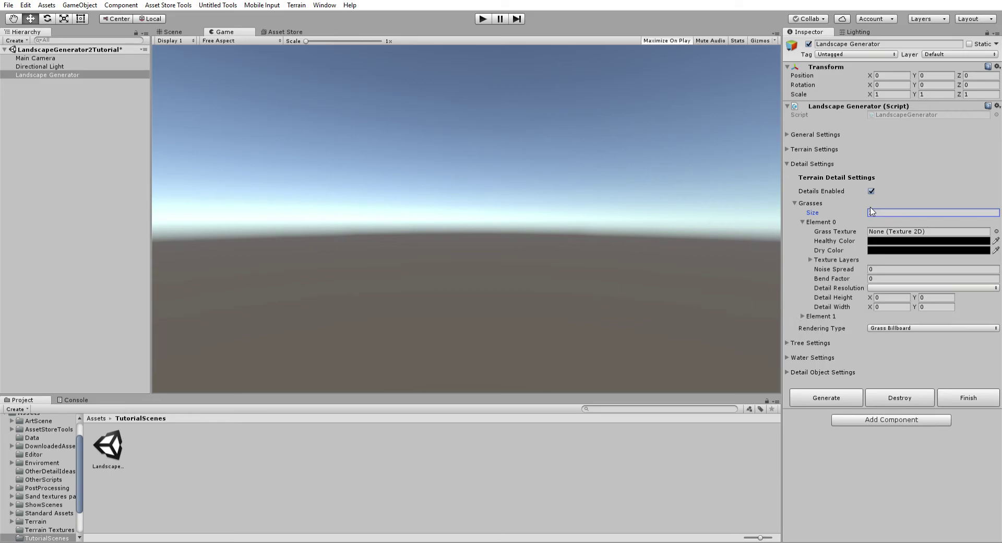
{"action": "left_click", "coordinate": [802, 316]}
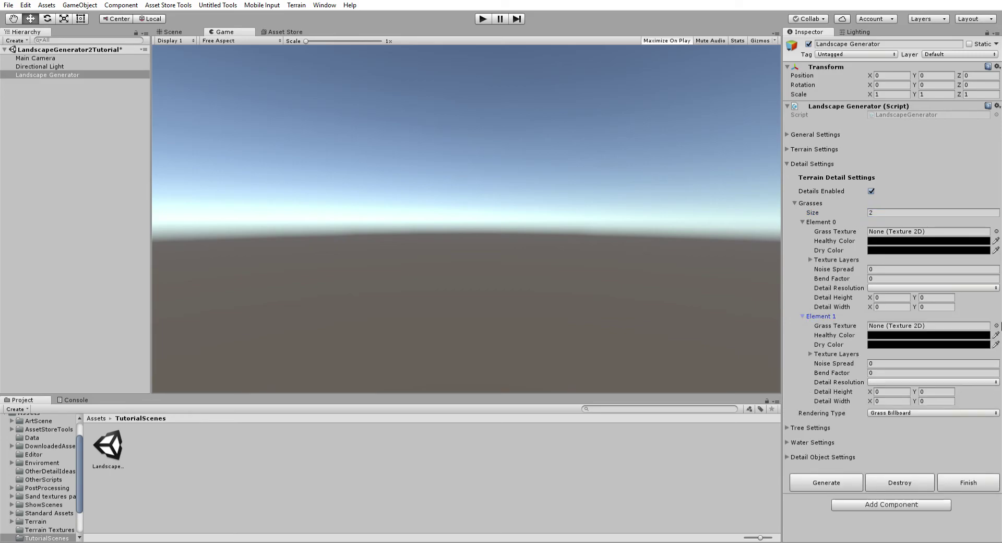
{"action": "left_click", "coordinate": [803, 316]}
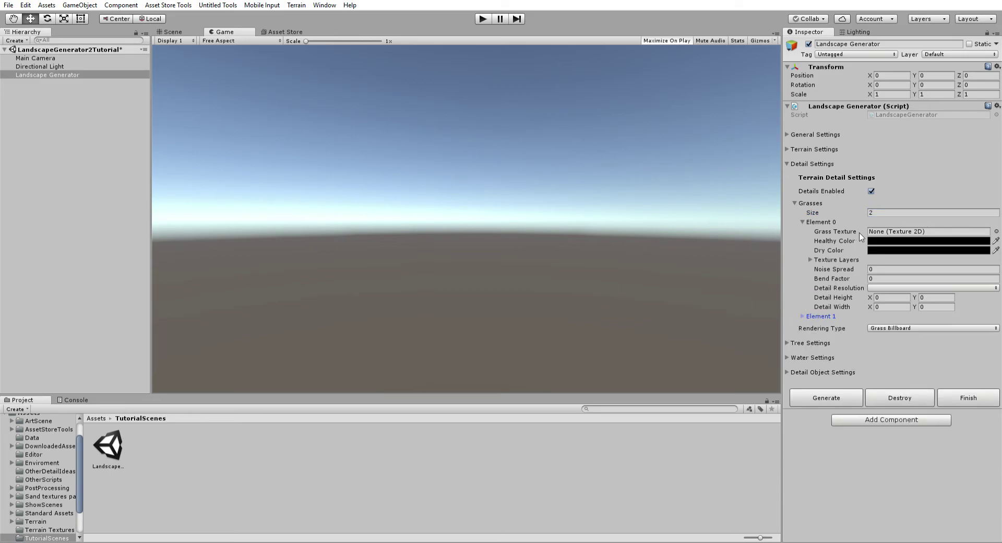
{"action": "left_click", "coordinate": [887, 210]}
{"action": "type", "text": "1"}
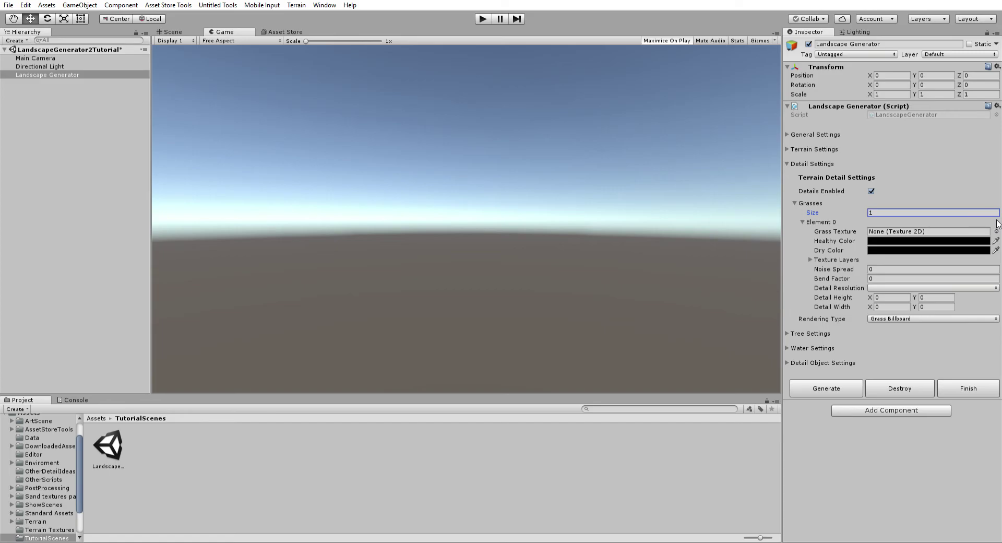
- Assign the GrassFrond01AlbedoAlpha texture to grass Element 0 with a light green Healthy Color and a light orange Dry Color
{"action": "left_click", "coordinate": [811, 259]}
{"action": "left_click", "coordinate": [811, 255]}
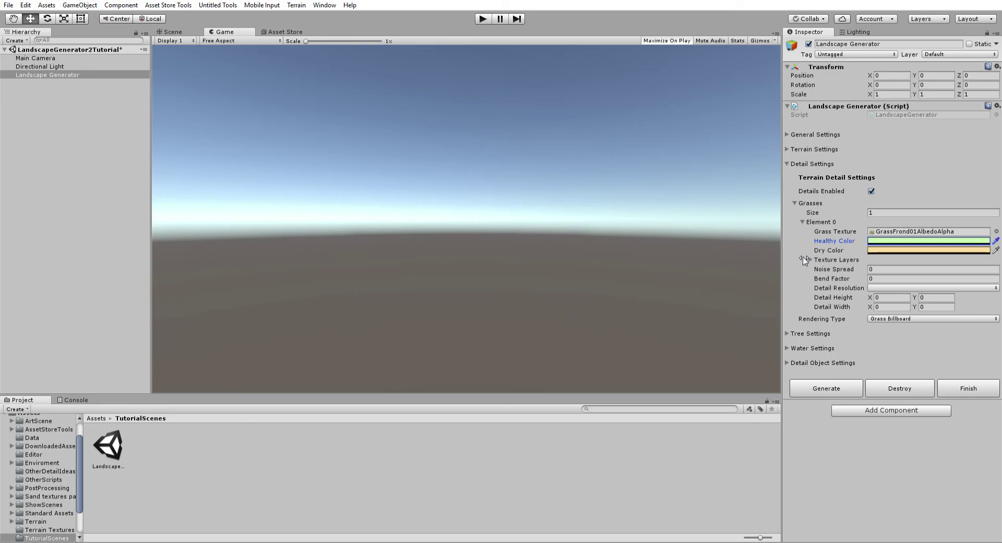
- Set the grass Noise Spread to 300 and its Bend Factor to 1
{"action": "left_click", "coordinate": [874, 269]}
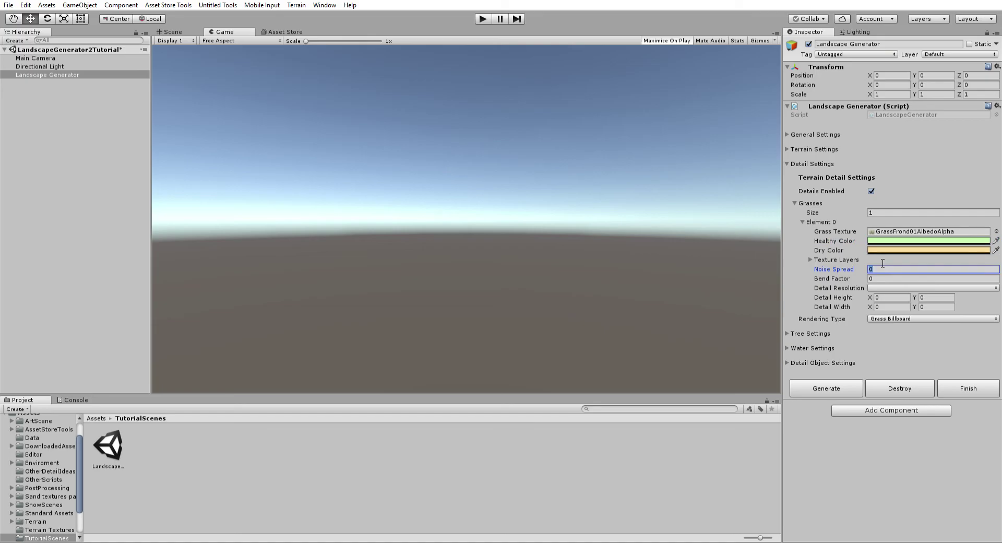
{"action": "type", "text": "300"}
{"action": "key", "text": "Return"}
{"action": "key", "text": "Tab"}
{"action": "type", "text": "1"}
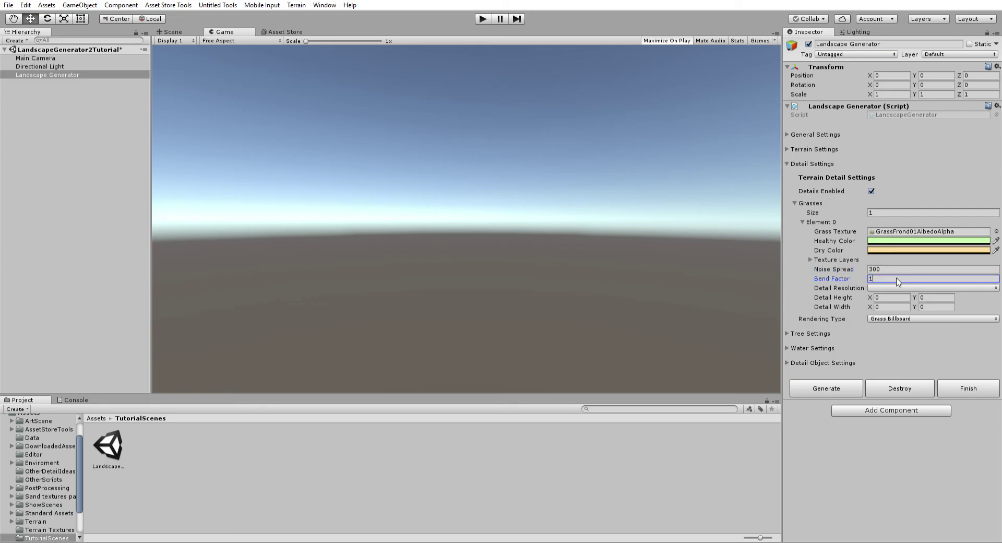
{"action": "left_click", "coordinate": [882, 269]}
{"action": "left_click", "coordinate": [888, 277]}
{"action": "left_click", "coordinate": [889, 268]}
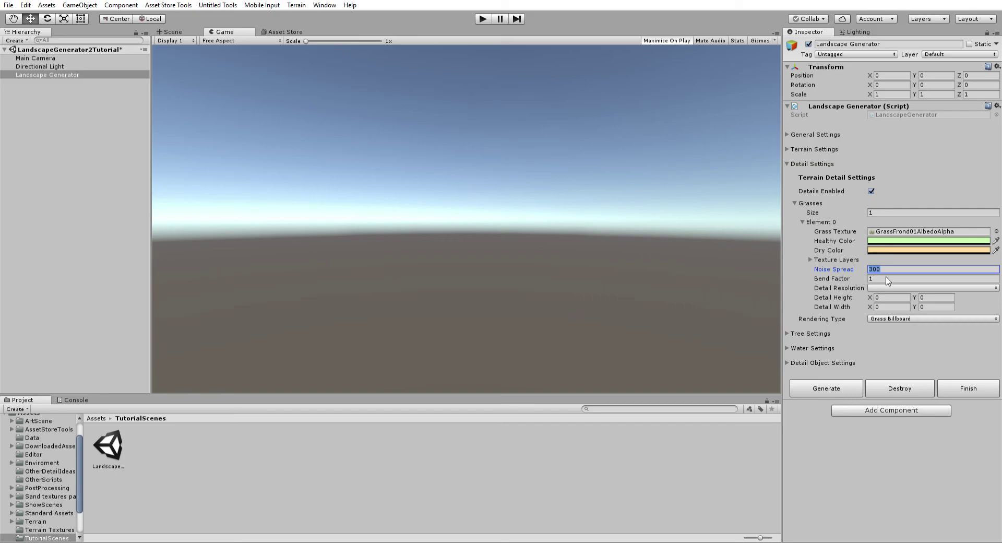
- Set the grass Detail Resolution to 8, with Detail Height and Detail Width both at X 0.3 and Y 1
{"action": "key", "text": "Tab"}
{"action": "key", "text": "Tab"}
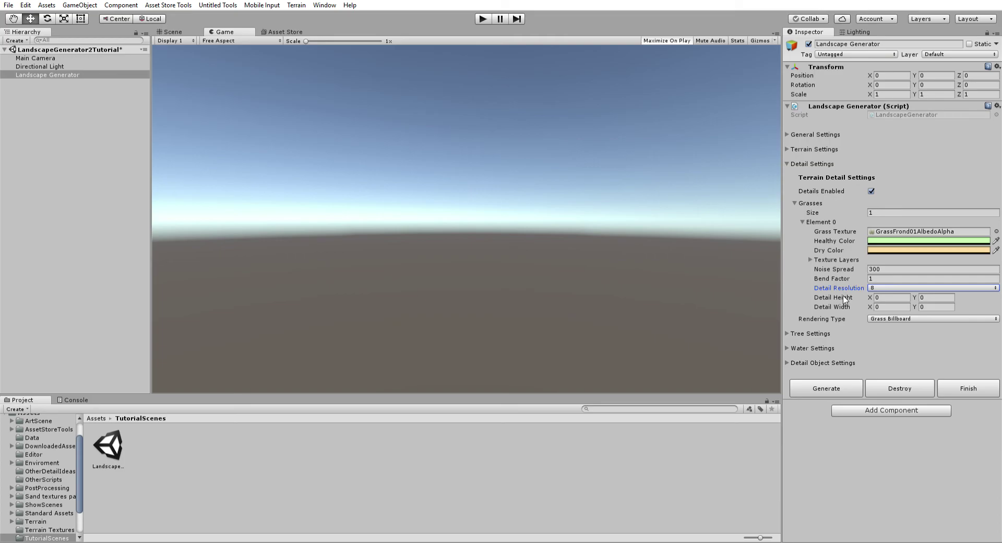
{"action": "left_click", "coordinate": [901, 292]}
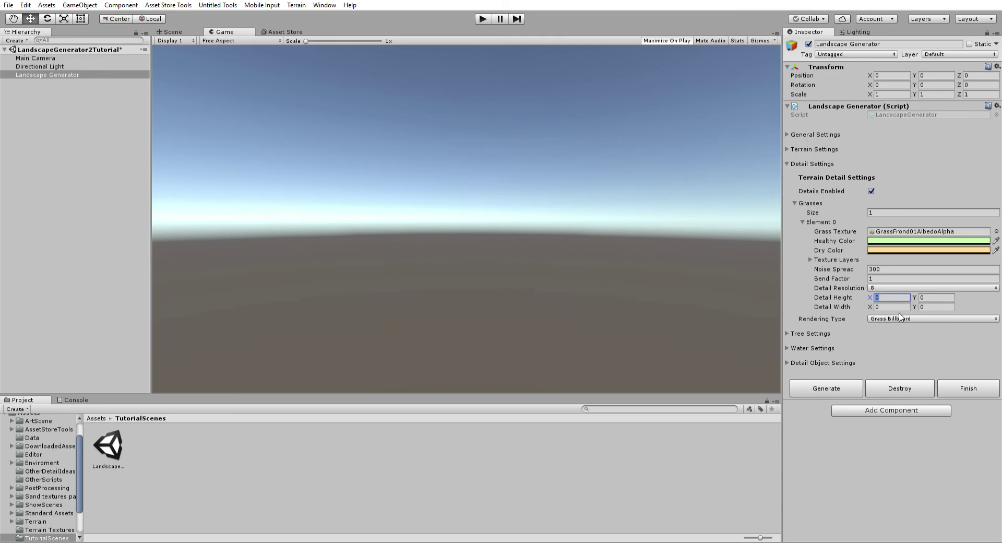
{"action": "type", "text": "0.3"}
{"action": "key", "text": "Tab"}
{"action": "type", "text": "1"}
{"action": "key", "text": "Tab"}
{"action": "type", "text": "0.3"}
{"action": "key", "text": "Tab"}
{"action": "type", "text": "1"}
{"action": "left_click", "coordinate": [944, 295]}
- Review the grass Rendering Type options, keeping Grass Billboard, and glance at the Detail Object Settings
{"action": "left_click", "coordinate": [892, 319]}
{"action": "left_click", "coordinate": [895, 323]}
{"action": "left_click", "coordinate": [894, 319]}
{"action": "left_click", "coordinate": [890, 310]}
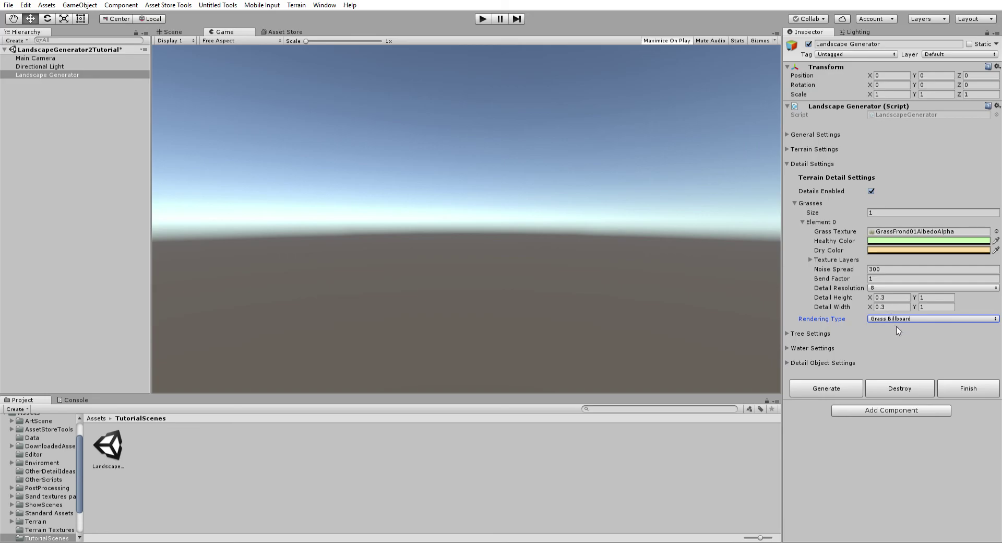
{"action": "left_click", "coordinate": [803, 362]}
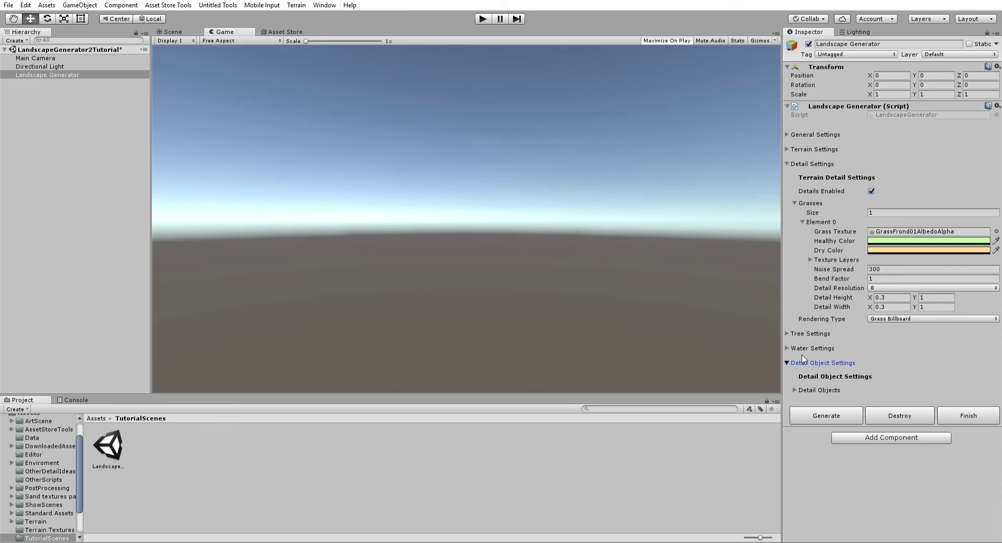
{"action": "left_click", "coordinate": [803, 360]}
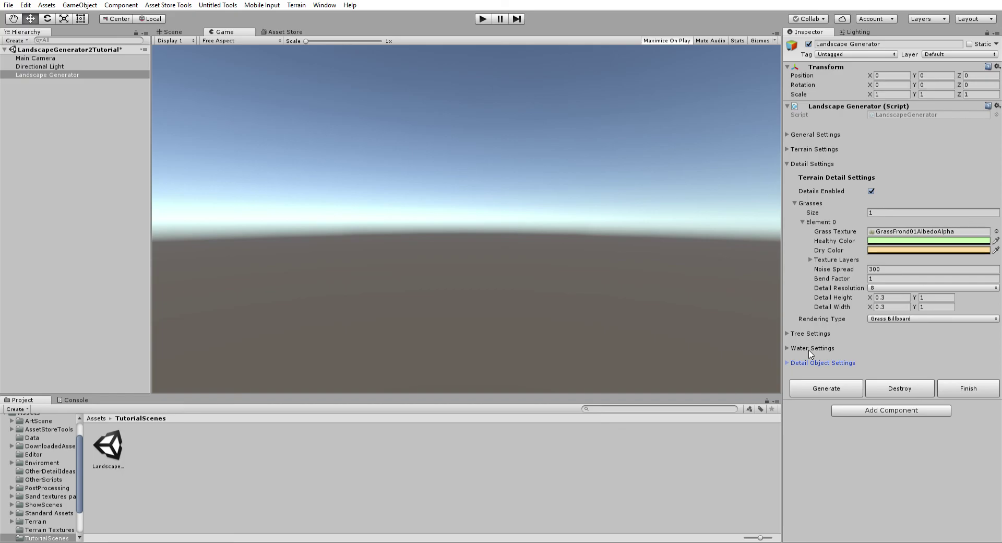
{"action": "left_click", "coordinate": [902, 319]}
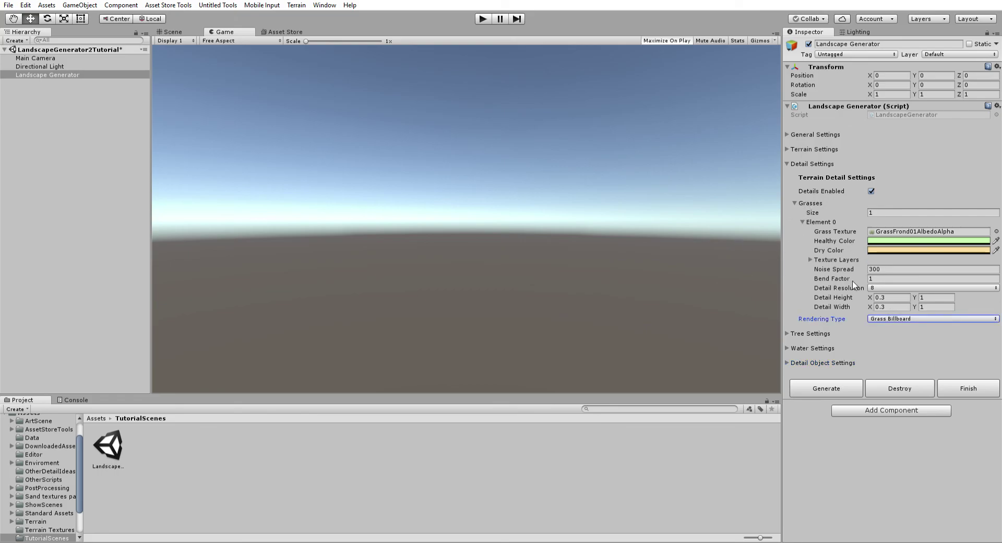
- Set the Texture Layers Size of the grass element to 1
{"action": "left_click", "coordinate": [810, 259]}
{"action": "left_click", "coordinate": [884, 267]}
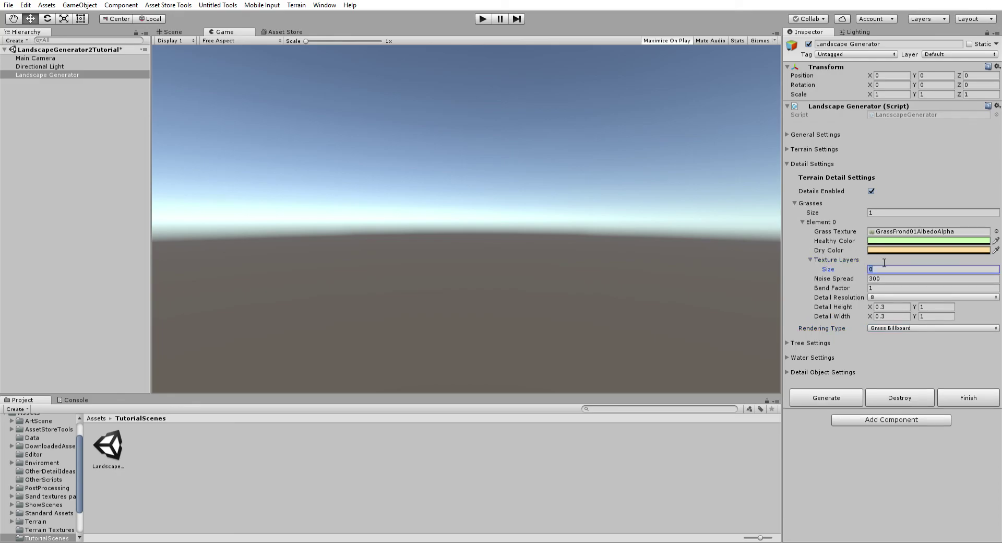
{"action": "type", "text": "1"}
{"action": "key", "text": "Return"}
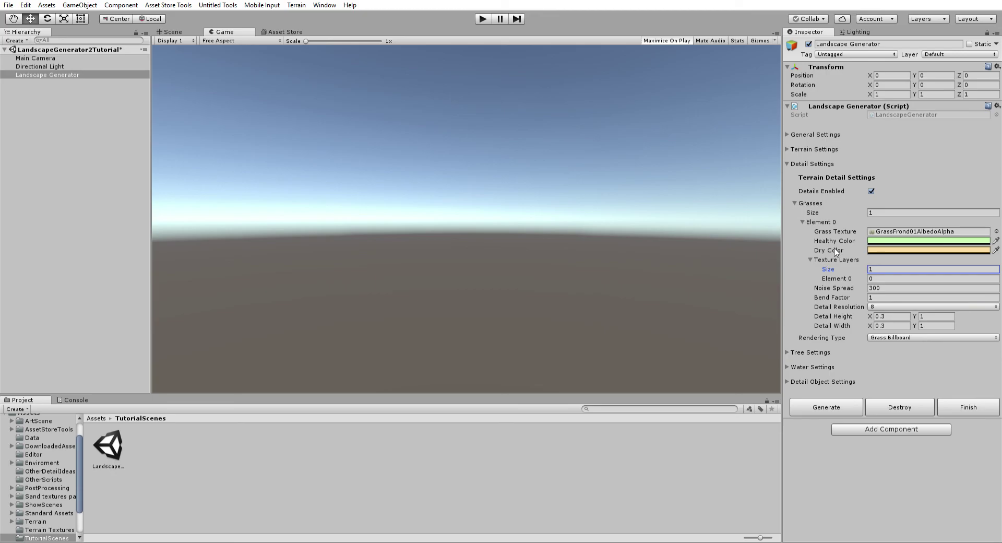
- Expand the terrain's Albedo Textures to check the texture order against the grass Texture Layers
{"action": "left_click", "coordinate": [790, 148]}
{"action": "left_click", "coordinate": [794, 219]}
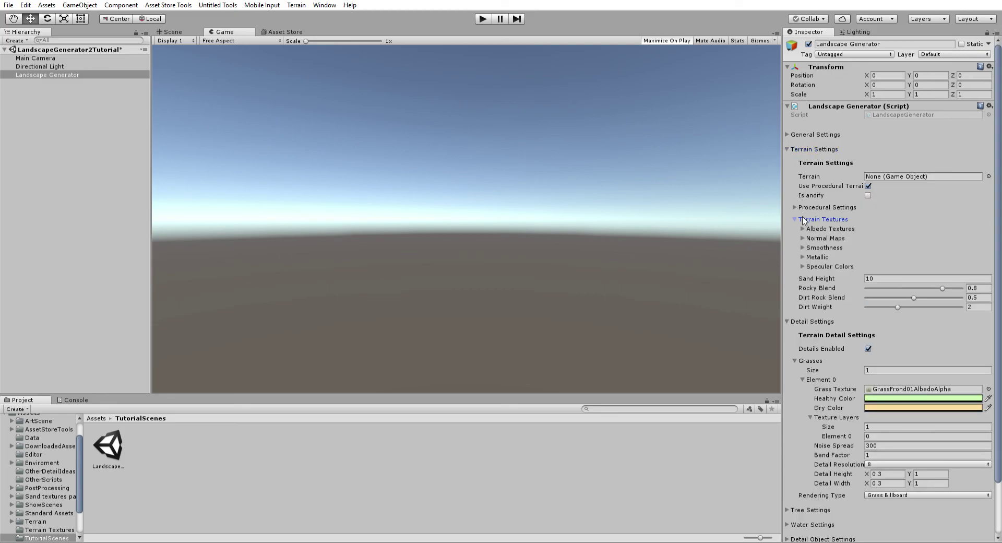
{"action": "left_click", "coordinate": [803, 228]}
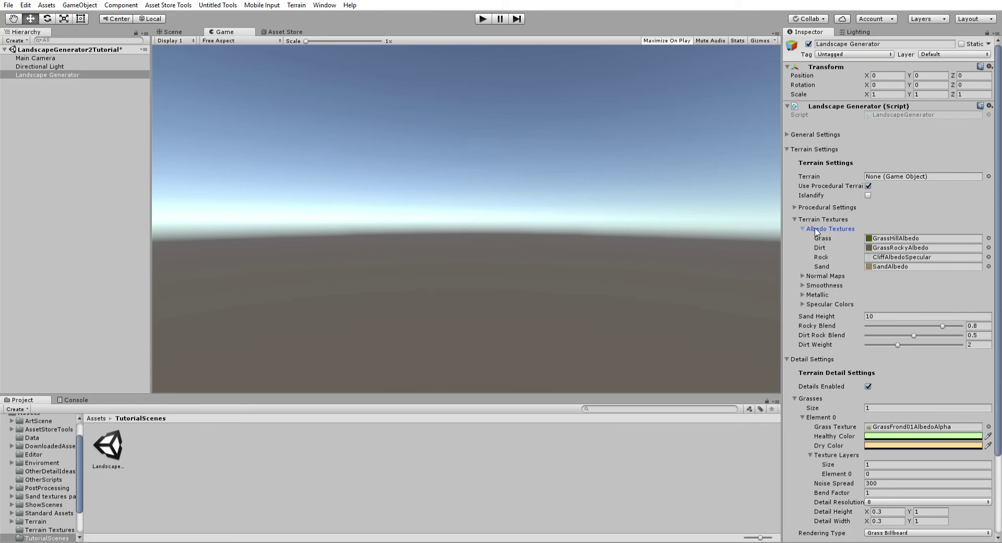
{"action": "scroll", "coordinate": [835, 286], "scroll_direction": "down", "scroll_amount": 3}
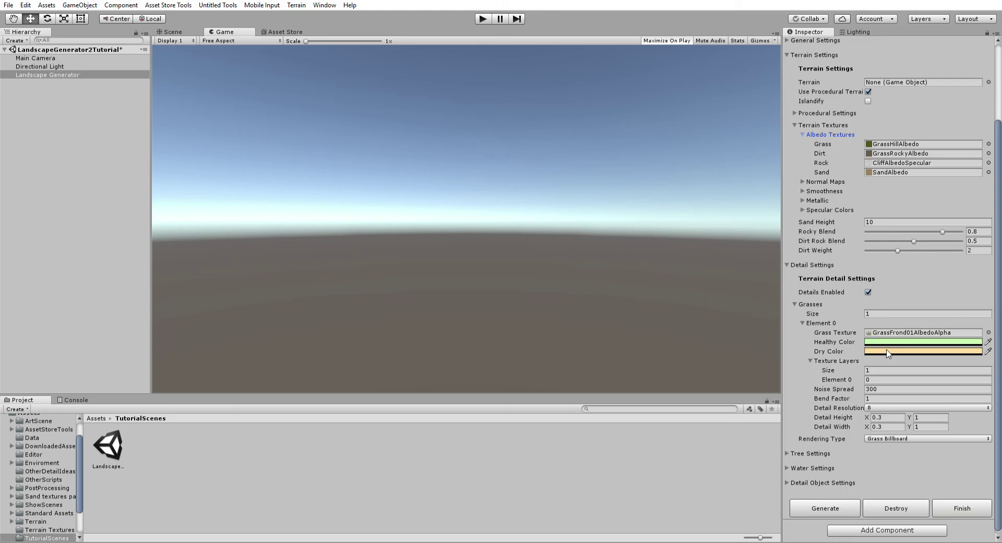
- Set the grass Texture Layers Size to 2, with Element 0 as 2 and Element 1 as 1
{"action": "left_click", "coordinate": [834, 360]}
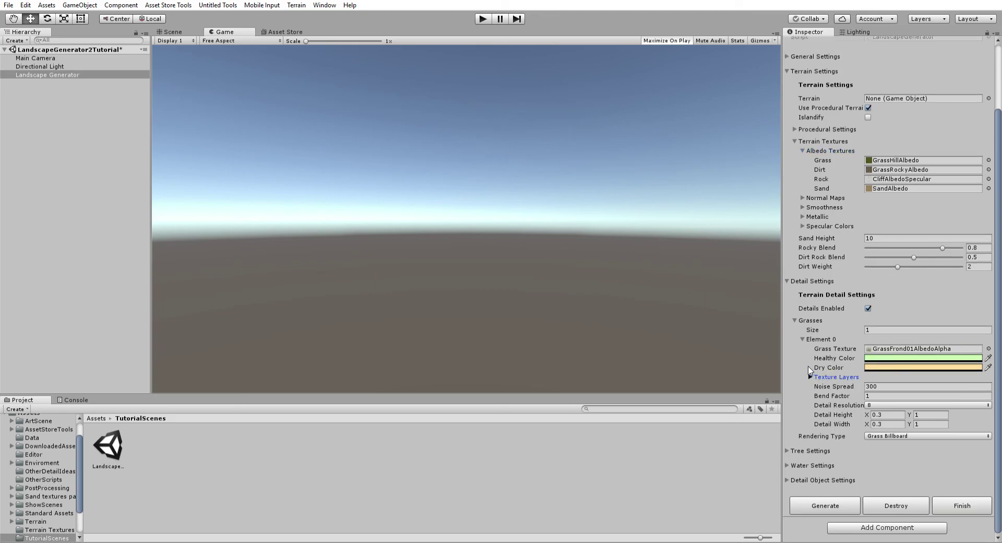
{"action": "left_click", "coordinate": [835, 376]}
{"action": "left_click", "coordinate": [877, 384]}
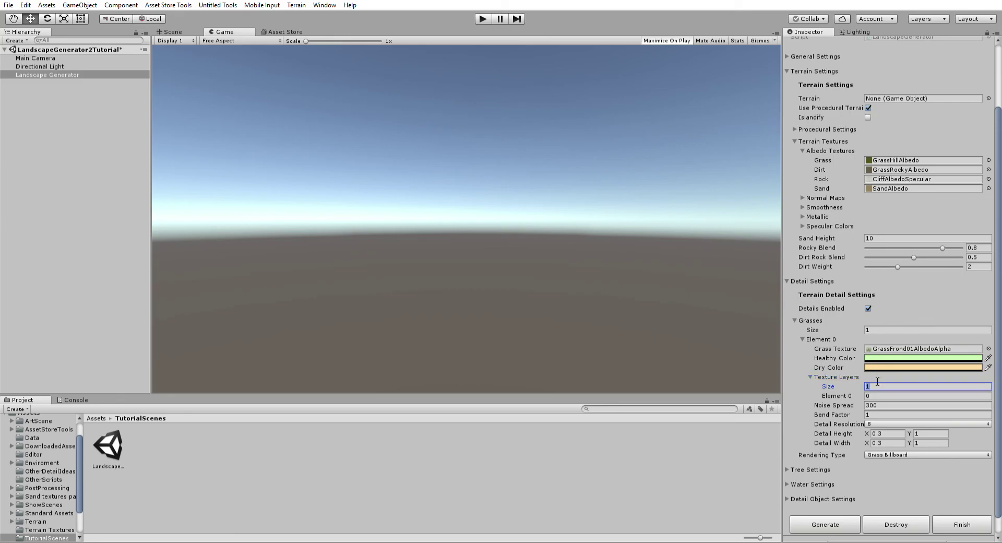
{"action": "type", "text": "2"}
{"action": "key", "text": "Return"}
{"action": "left_click", "coordinate": [877, 405]}
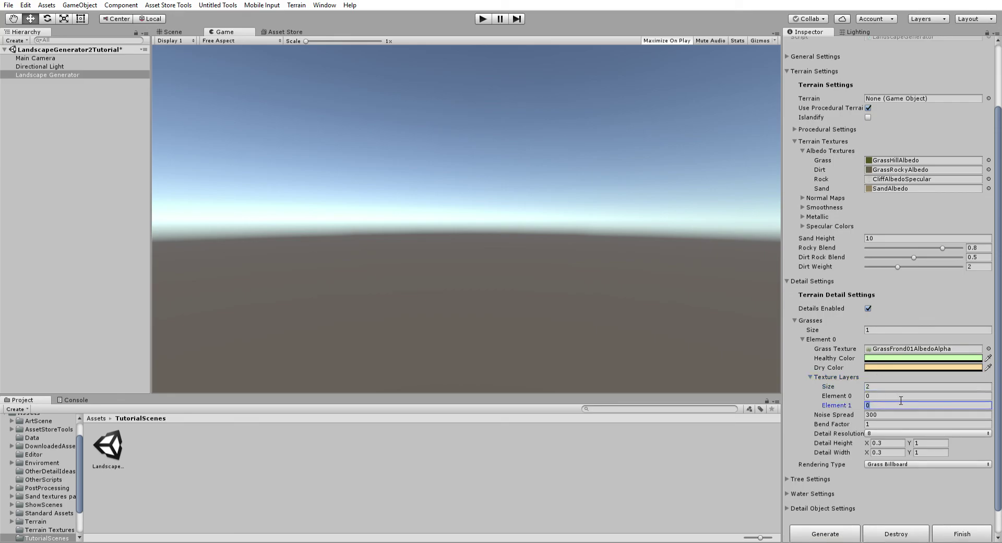
{"action": "type", "text": "3"}
{"action": "key", "text": "shift+Tab"}
{"action": "type", "text": "2"}
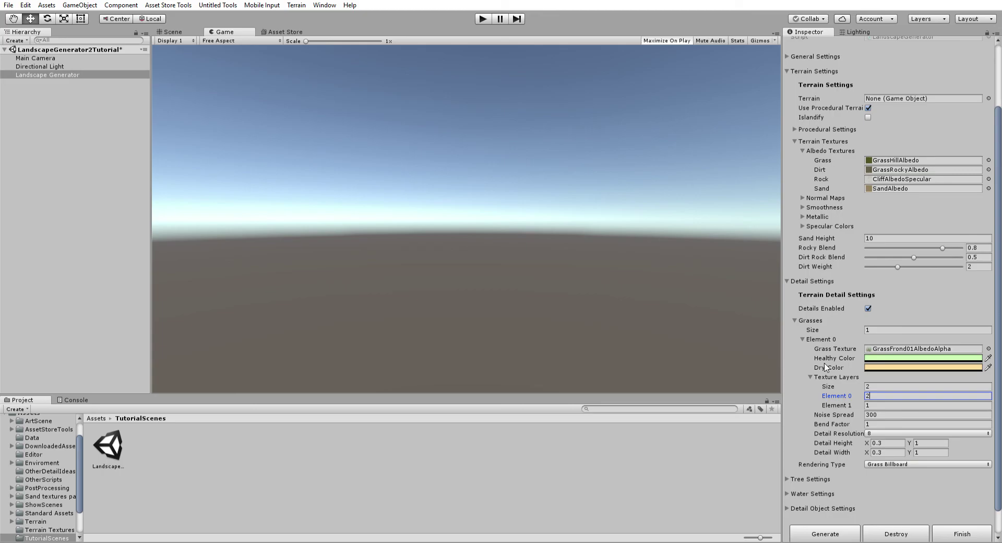
- Try Texture Layers sizes of 3 and 4 for the grass element
{"action": "left_click", "coordinate": [906, 405]}
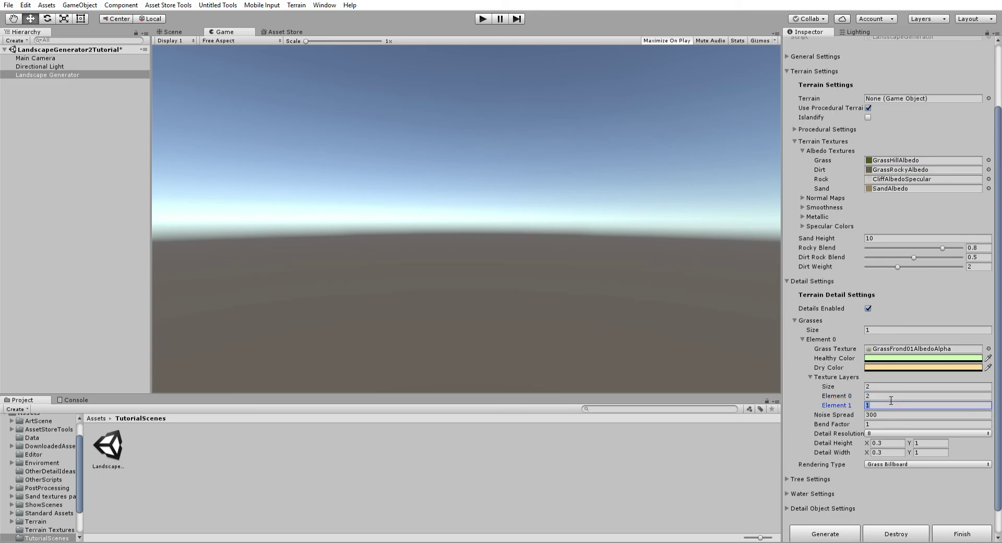
{"action": "key", "text": "shift+Tab"}
{"action": "key", "text": "shift+Tab"}
{"action": "type", "text": "3"}
{"action": "key", "text": "Return"}
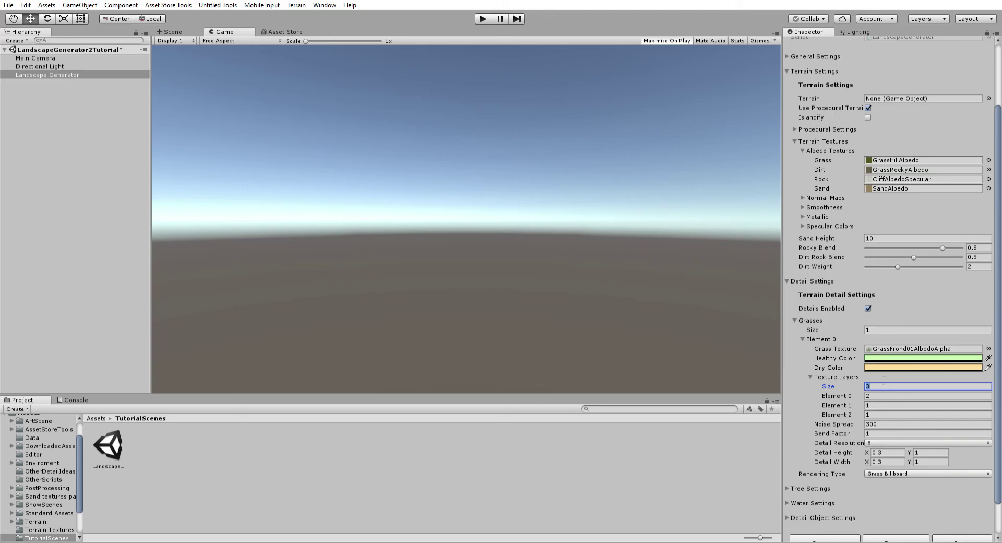
{"action": "type", "text": "4"}
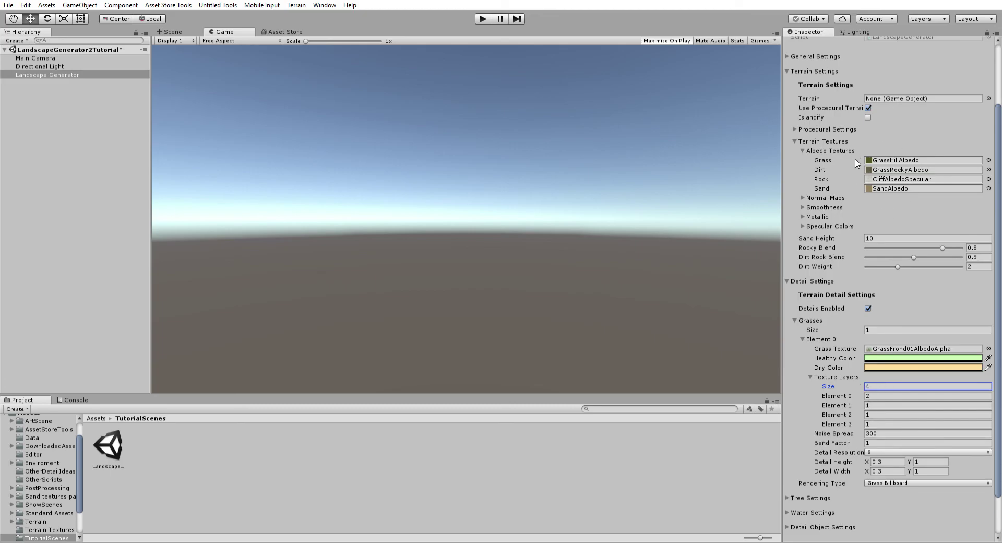
- Reduce the grass Texture Layers Size to 1
{"action": "left_click", "coordinate": [879, 386]}
{"action": "type", "text": "0"}
{"action": "key", "text": "BackSpace"}
{"action": "type", "text": "1"}
{"action": "key", "text": "Return"}
- Collapse the Texture Layers, Albedo Textures, Terrain Textures and Grasses groups
{"action": "left_click", "coordinate": [811, 376]}
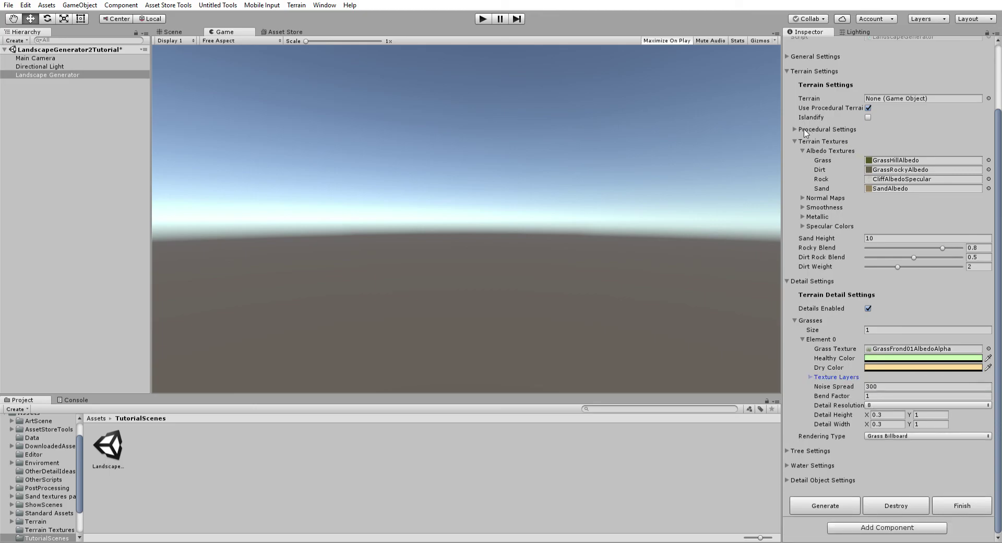
{"action": "left_click", "coordinate": [804, 150]}
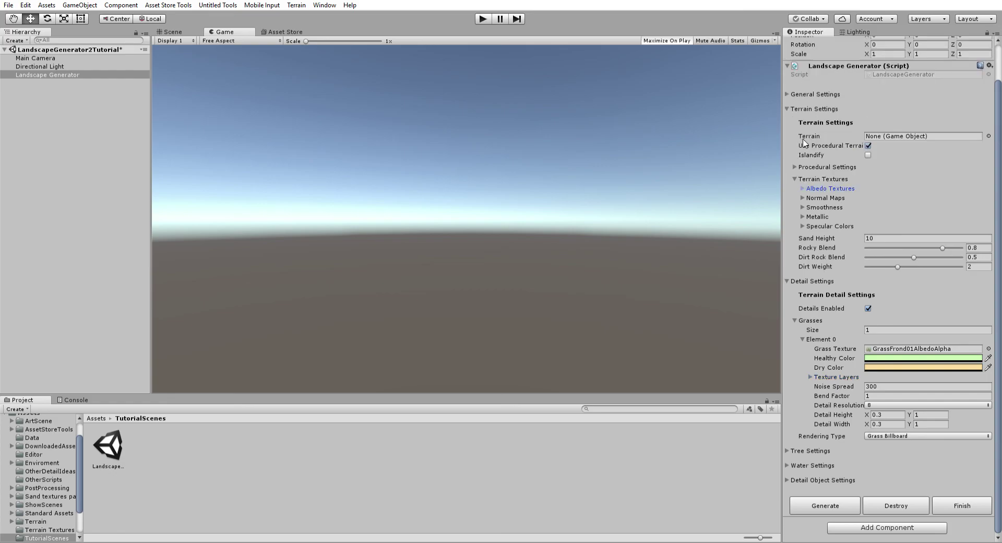
{"action": "left_click", "coordinate": [795, 179]}
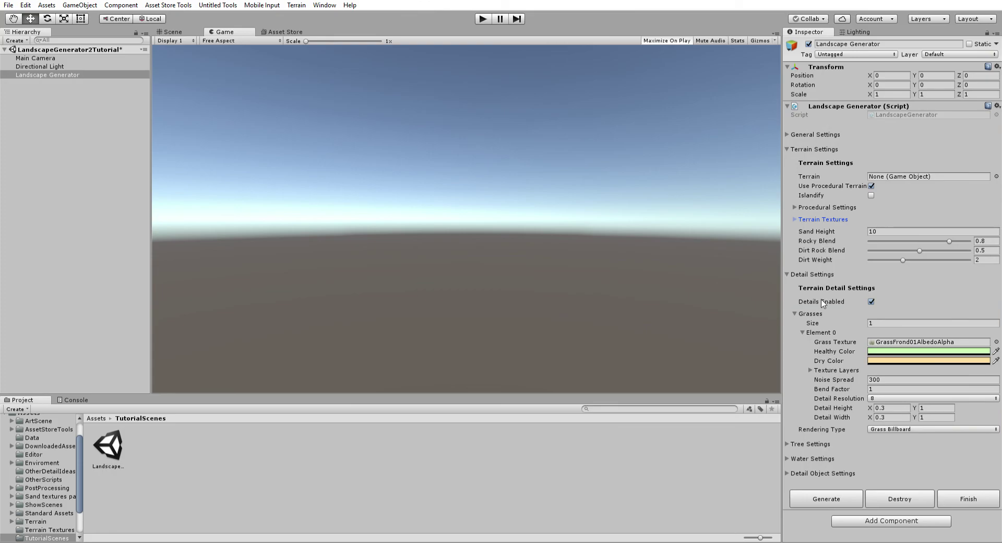
{"action": "left_click", "coordinate": [803, 332]}
{"action": "left_click", "coordinate": [796, 313]}
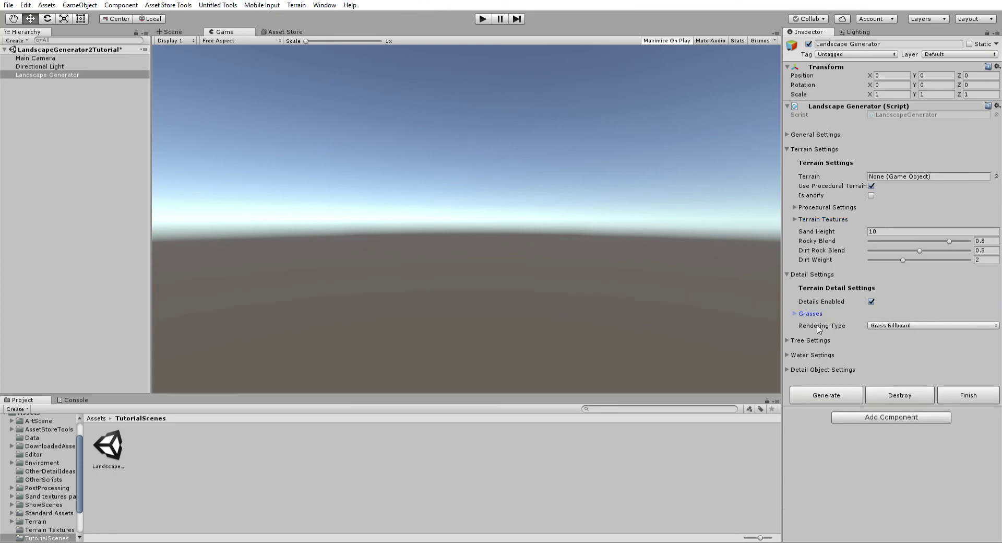